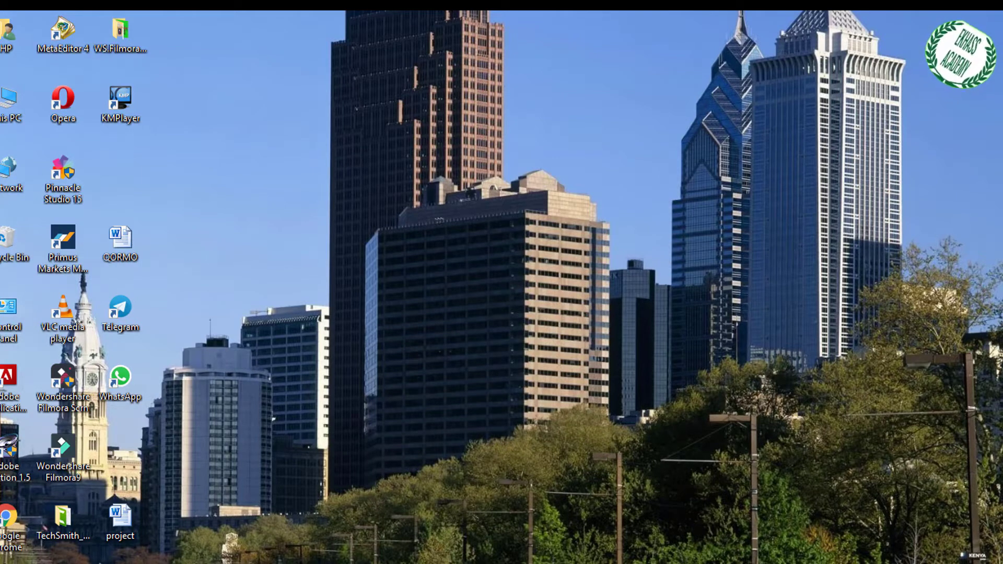
Switch to Wondershare Filmora Scrn and show the project's media library.
mouse_move(446, 563)
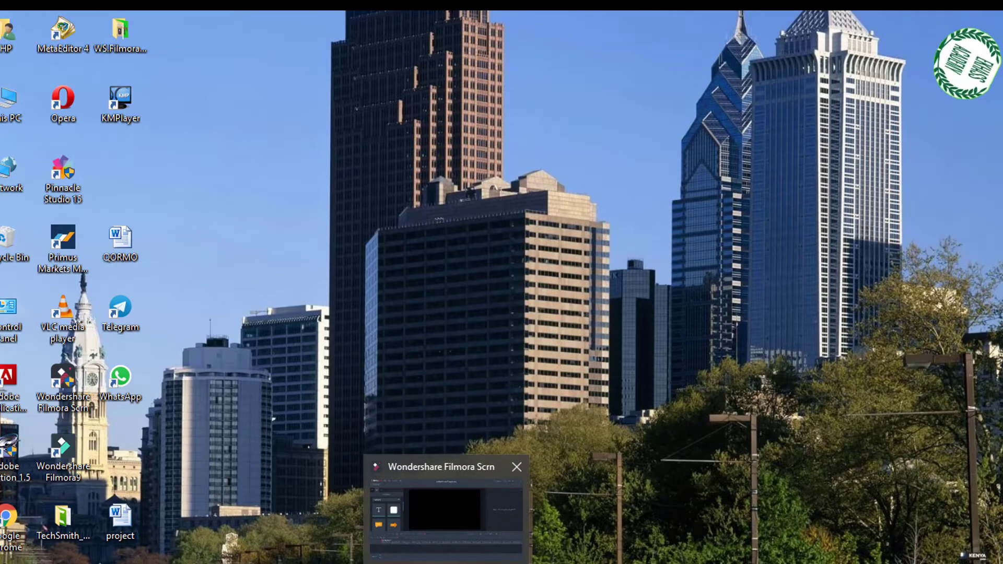
left_click(445, 563)
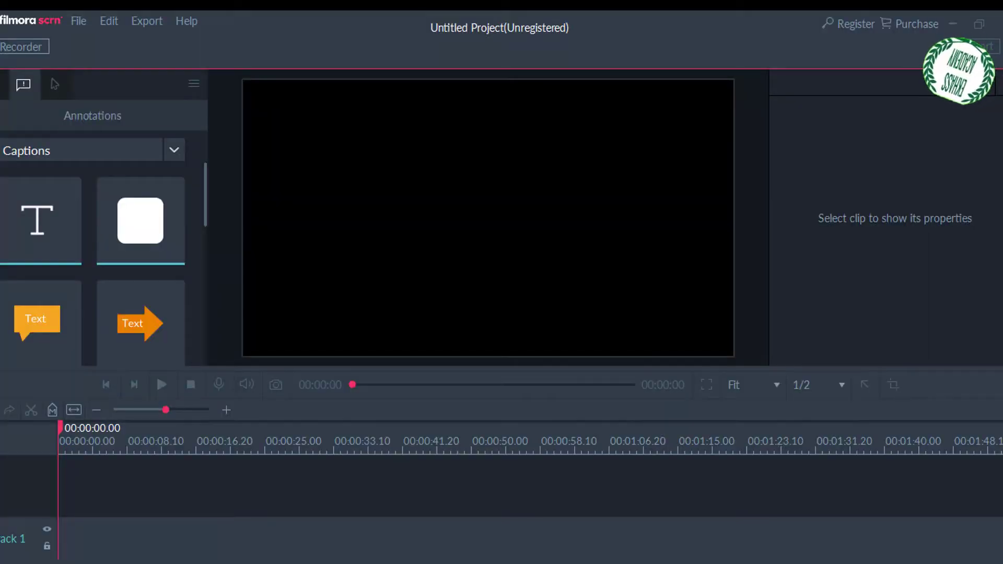
left_click(2, 85)
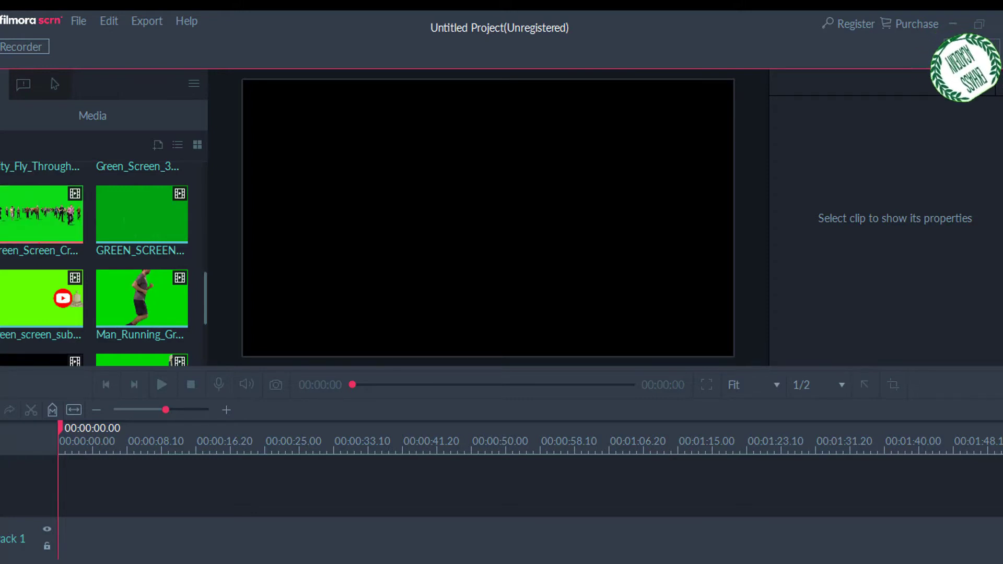
Place the Green_Screen_Crowd_People clip at the start of Track 2 and shift its frame to position X 1.2, Y 0.7.
left_click_drag(41, 215, 250, 494)
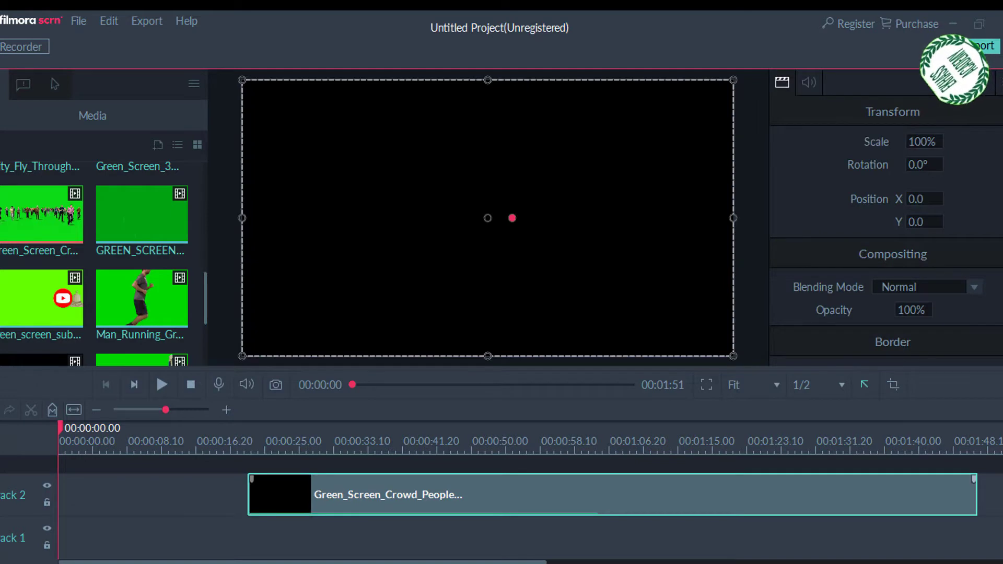
left_click_drag(355, 494, 165, 492)
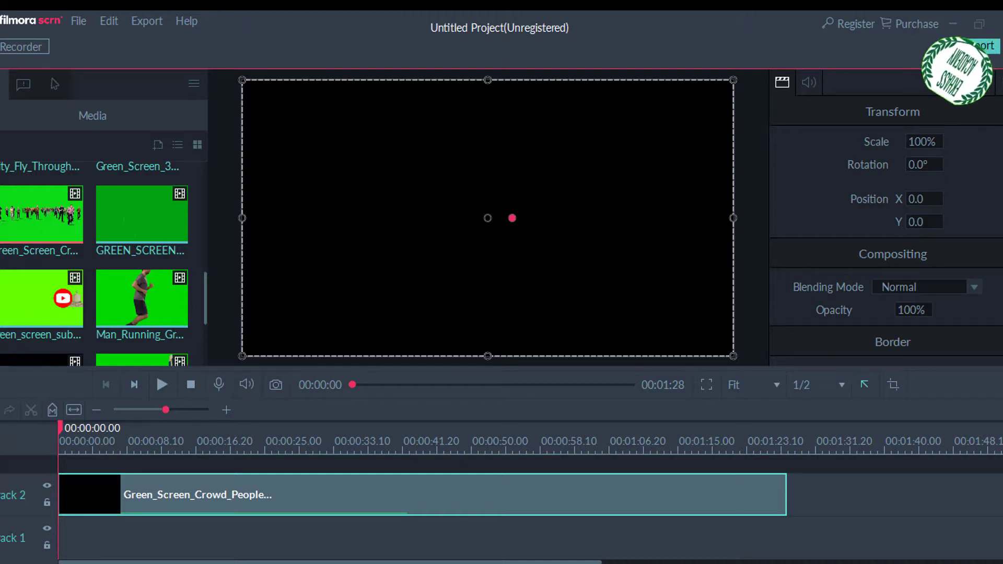
mouse_move(734, 356)
left_mouse_down()
mouse_move(648, 307)
mouse_move(735, 358)
left_mouse_up()
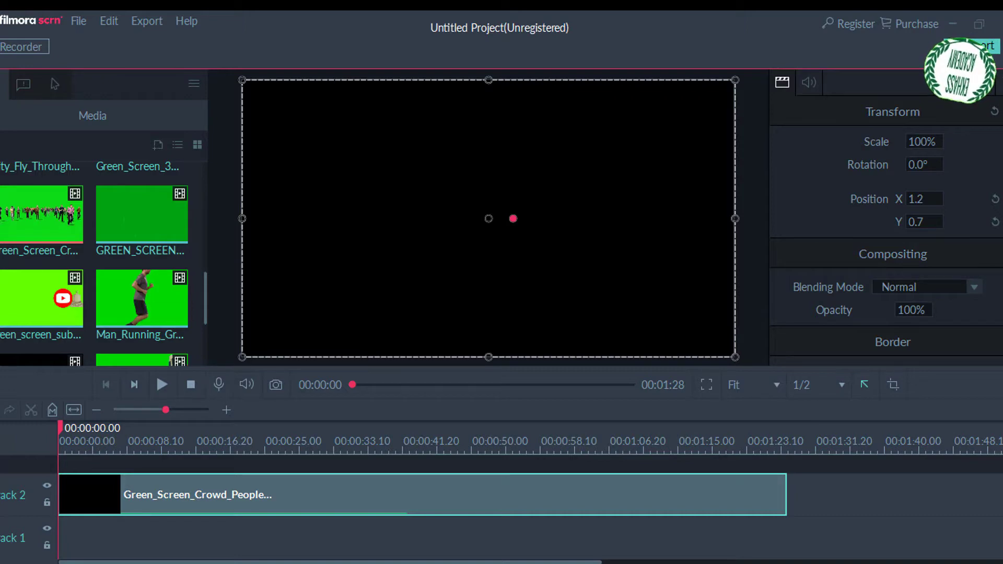
Split the crowd clip at 00:00:15.25, delete the first part, and move the remainder to the start of Track 2.
left_click_drag(61, 428, 189, 428)
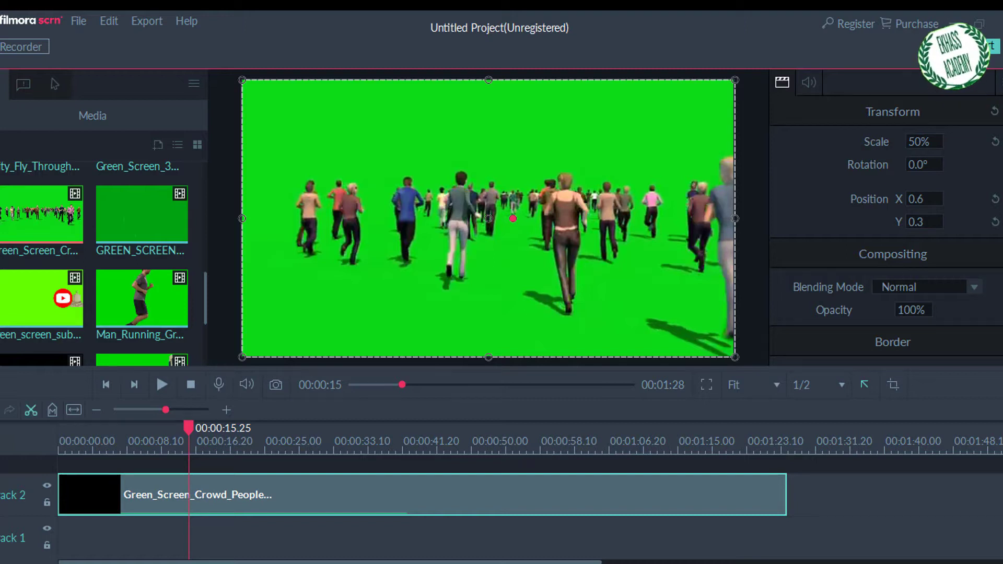
left_click(31, 410)
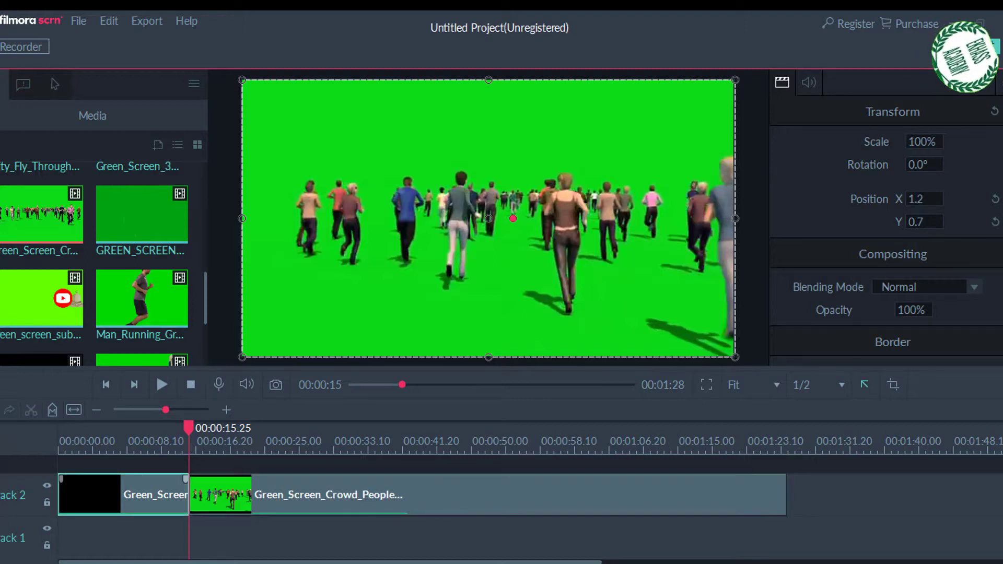
key("Delete")
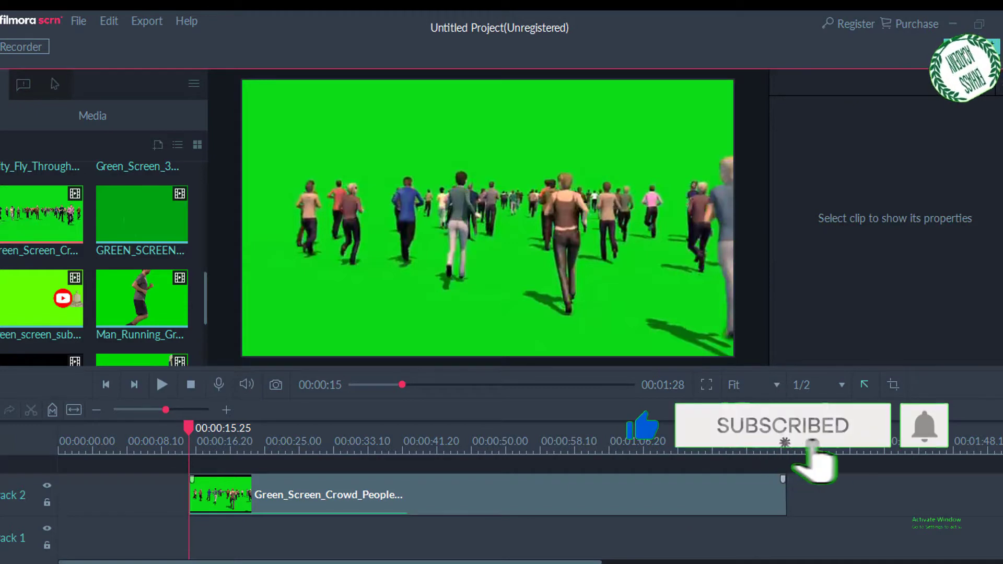
left_click_drag(313, 495, 240, 495)
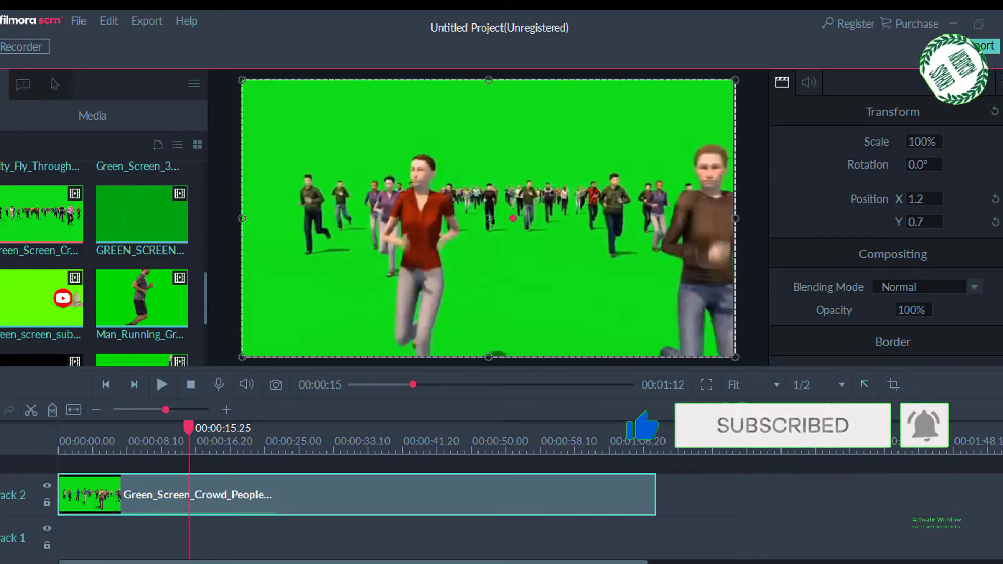
Split the crowd clip at 00:00:51.28, delete the part after the cut, and return the playhead to about 00:00:16.11.
left_click_drag(189, 428, 487, 428)
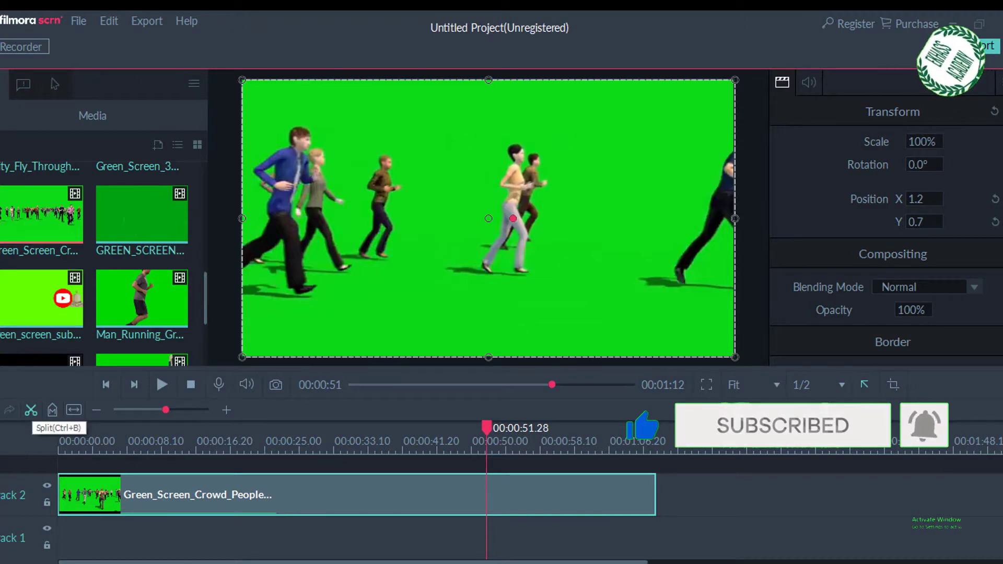
left_click(30, 410)
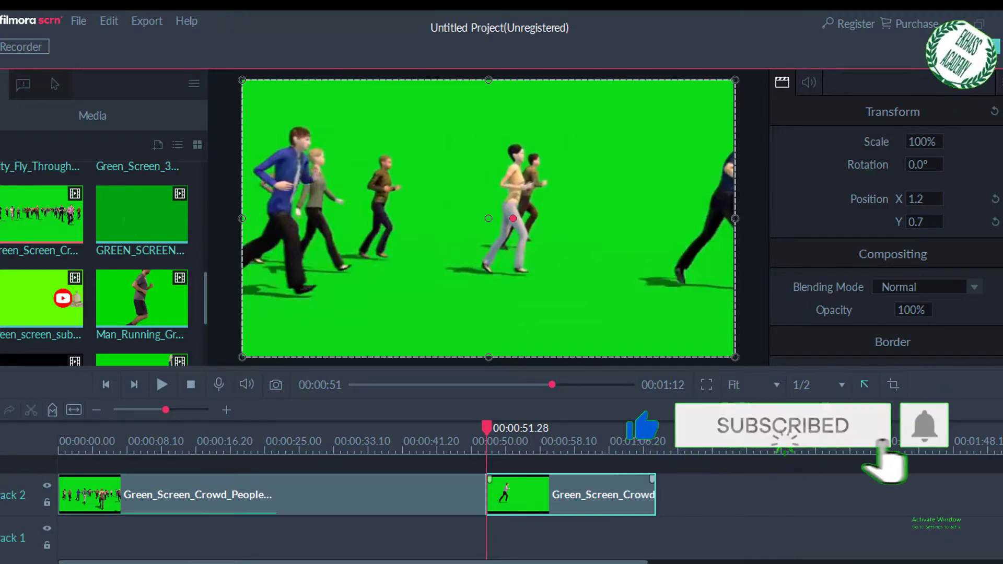
key("Delete")
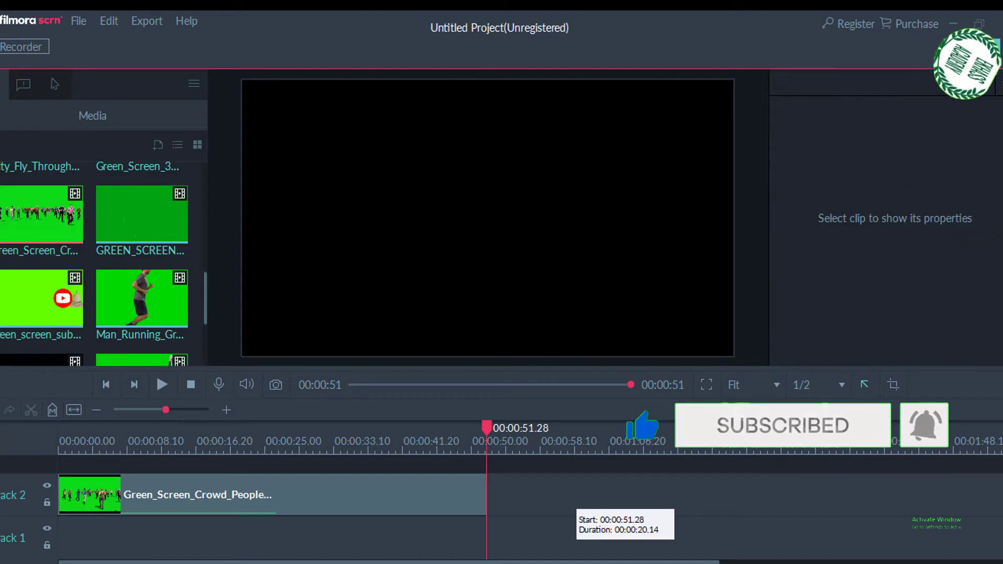
left_click_drag(487, 428, 193, 428)
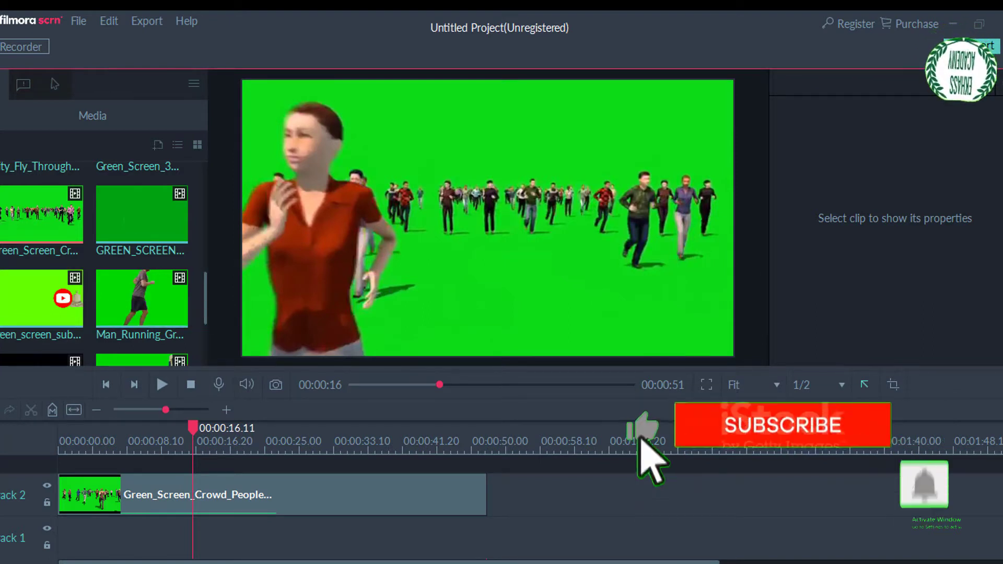
Start adding a media file and browse to the heeso folder on drive F:.
scroll(94, 262, "up", 5)
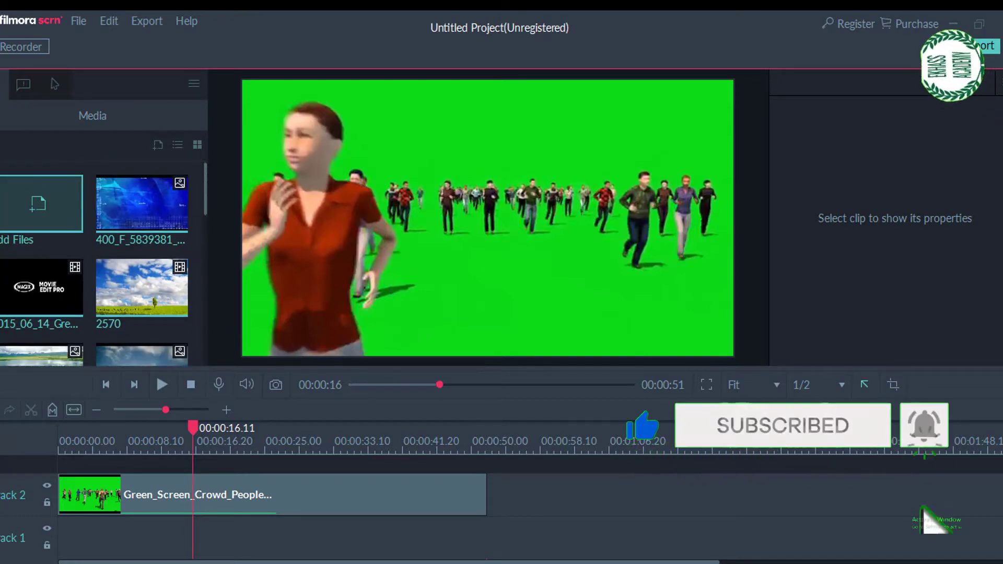
left_click(38, 204)
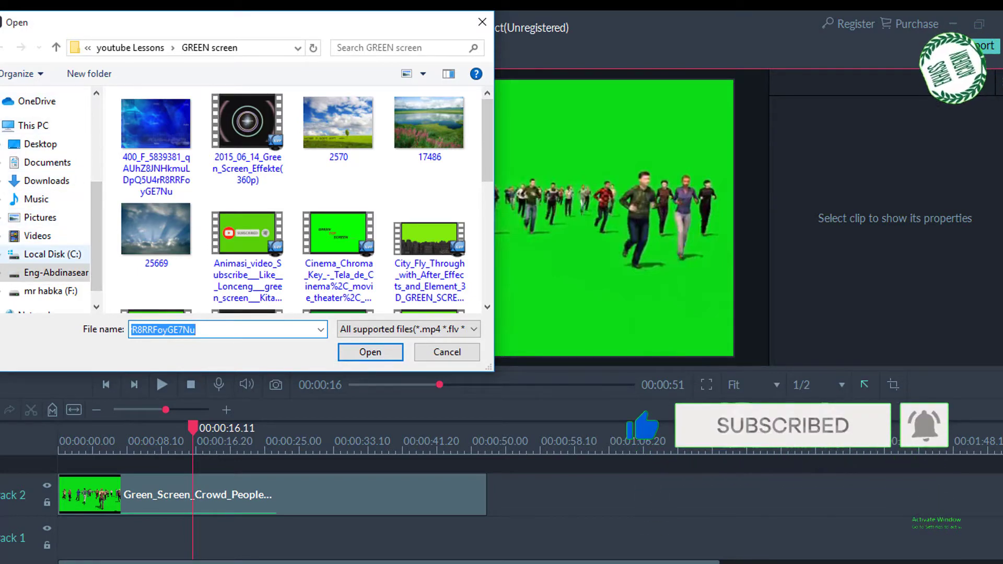
scroll(47, 209, "down", 1)
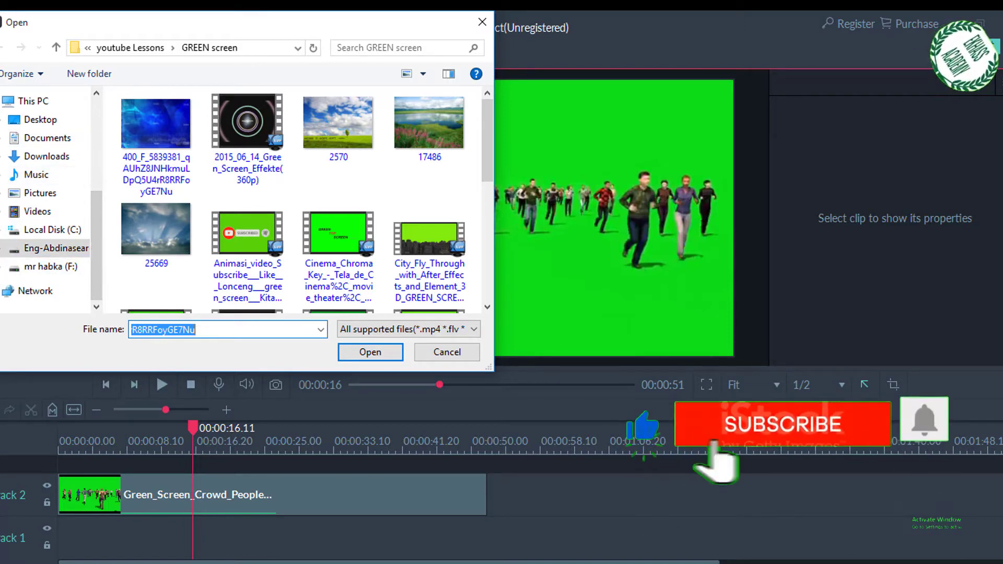
left_click(56, 47)
left_click_drag(284, 196, 149, 252)
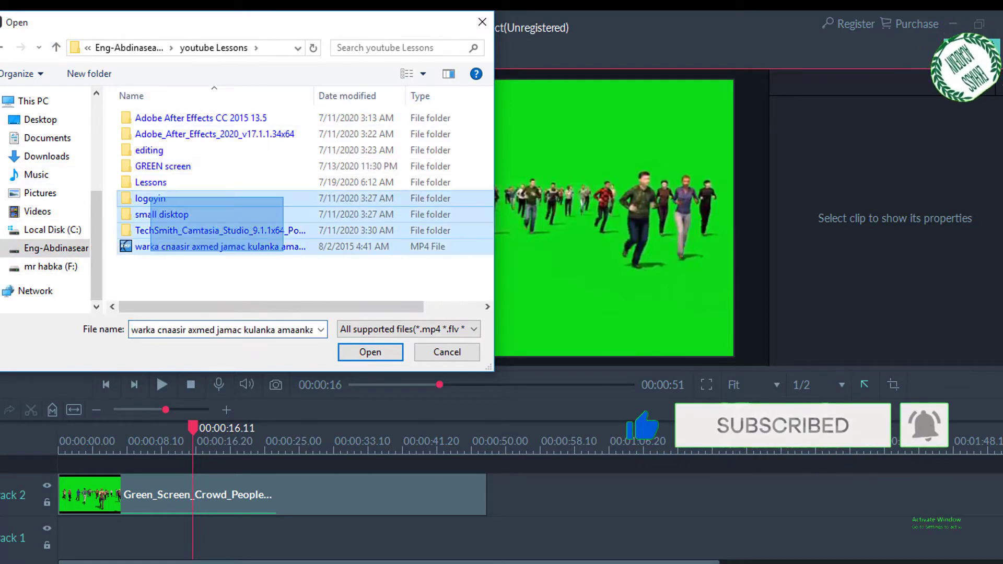
left_click(157, 276)
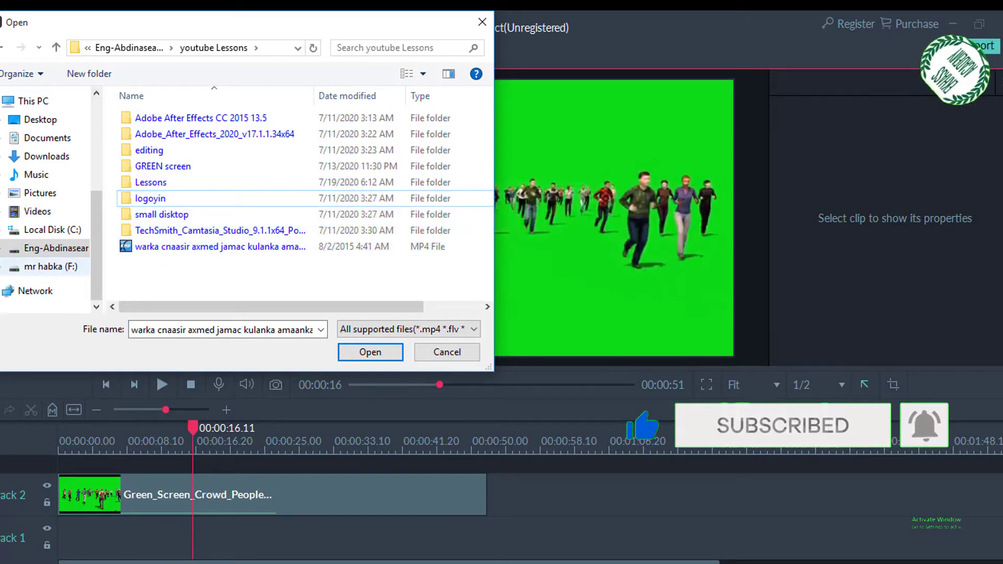
left_click(51, 266)
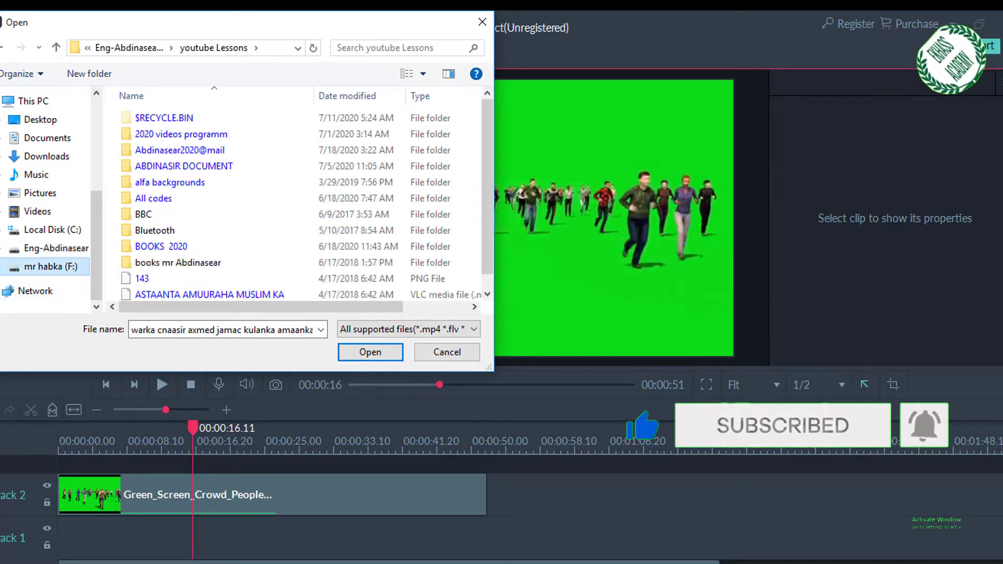
left_click(181, 155)
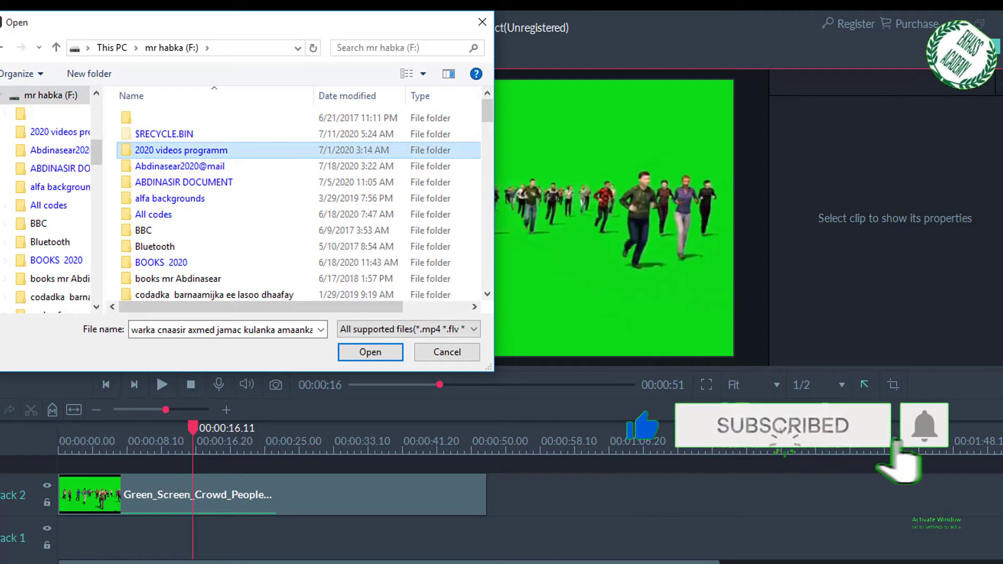
key("h")
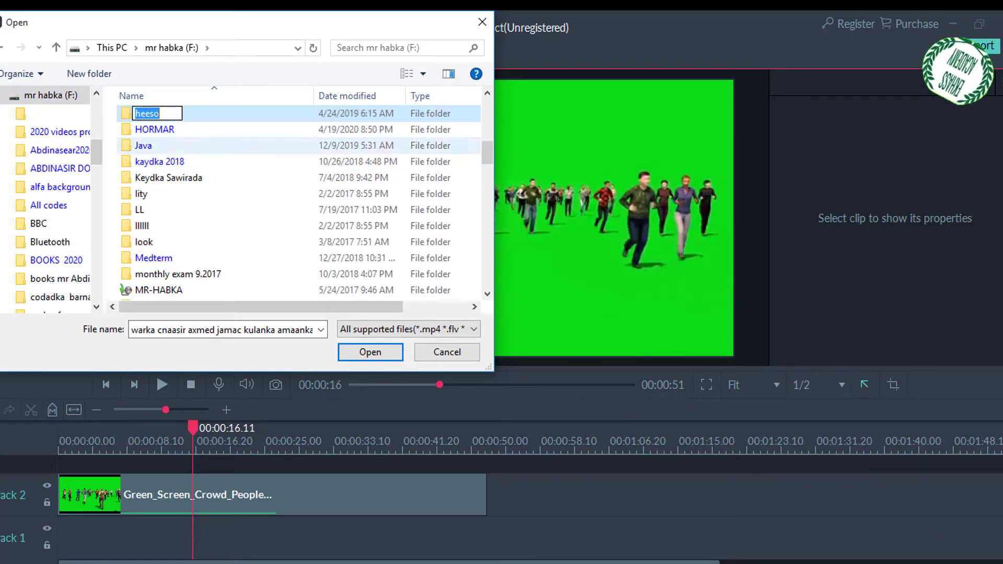
key("j")
double_click(147, 113)
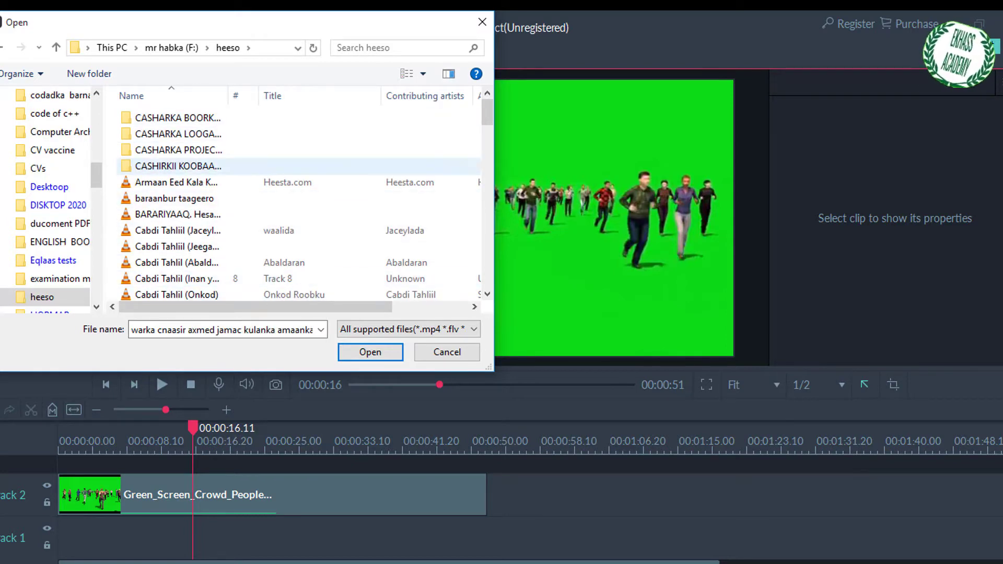
Import the "ma ogtahay" song from the heeso folder and place it at the start of Track 1.
scroll(324, 112, "down", 2)
scroll(298, 198, "down", 6)
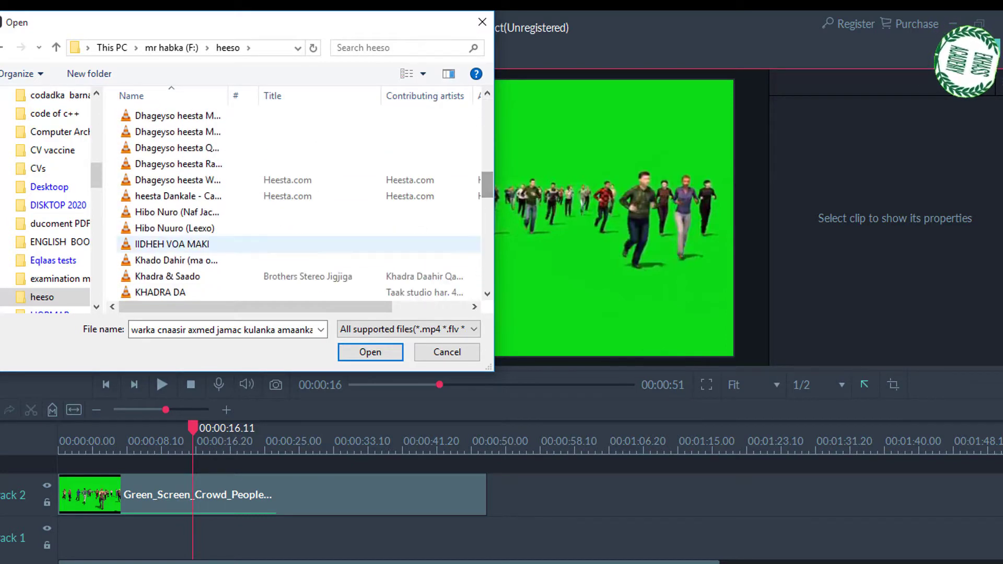
left_click(176, 260)
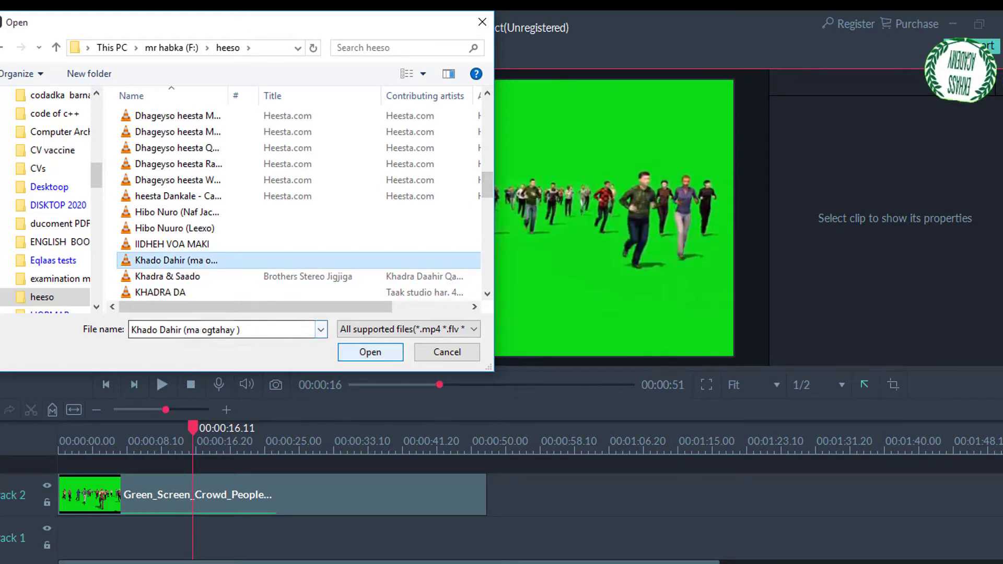
left_click(370, 352)
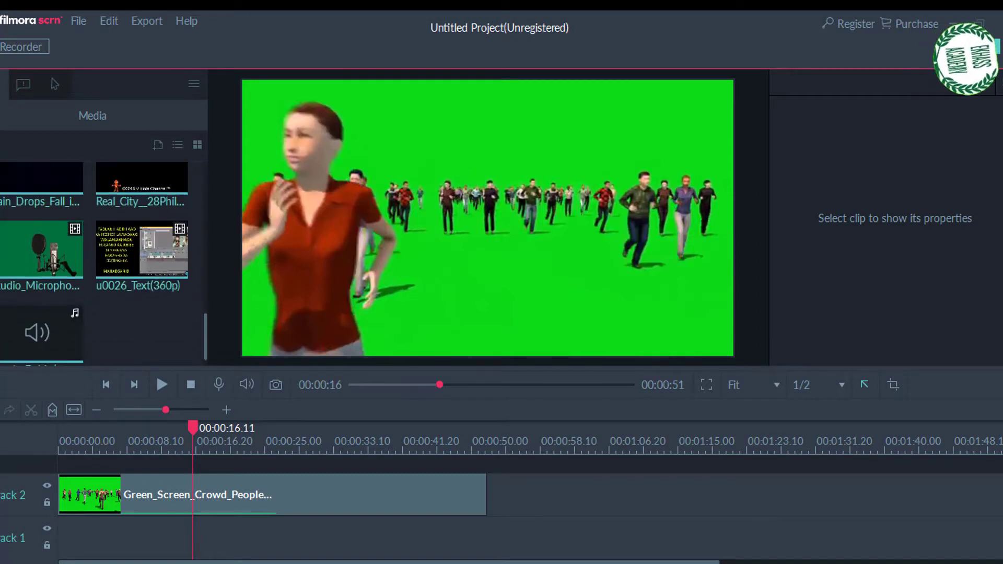
left_click(37, 333)
left_click_drag(38, 334, 58, 538)
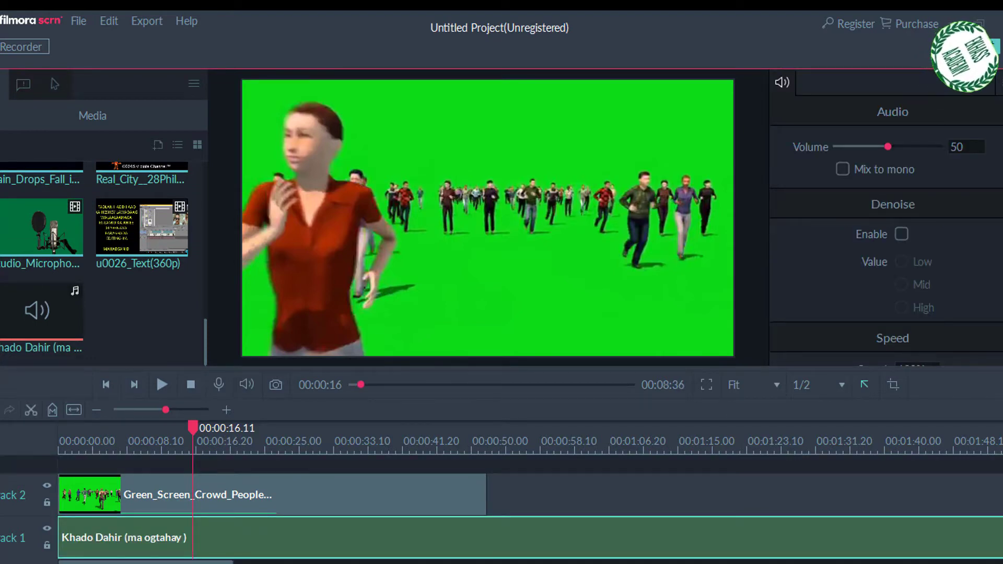
Play back a short stretch of the timeline from about 00:00:15.27 to hear the combined audio.
left_click(190, 430)
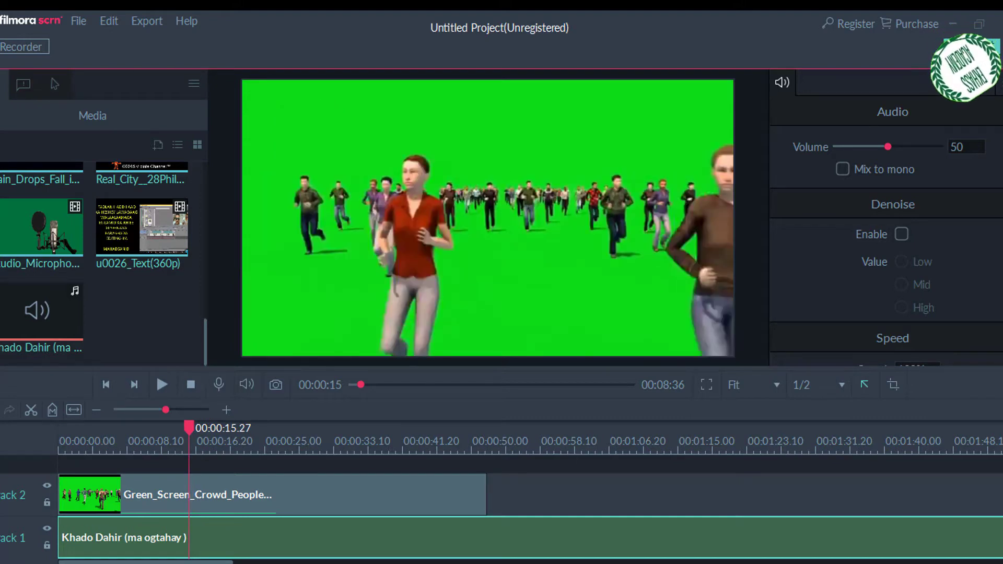
key("space")
key("space")
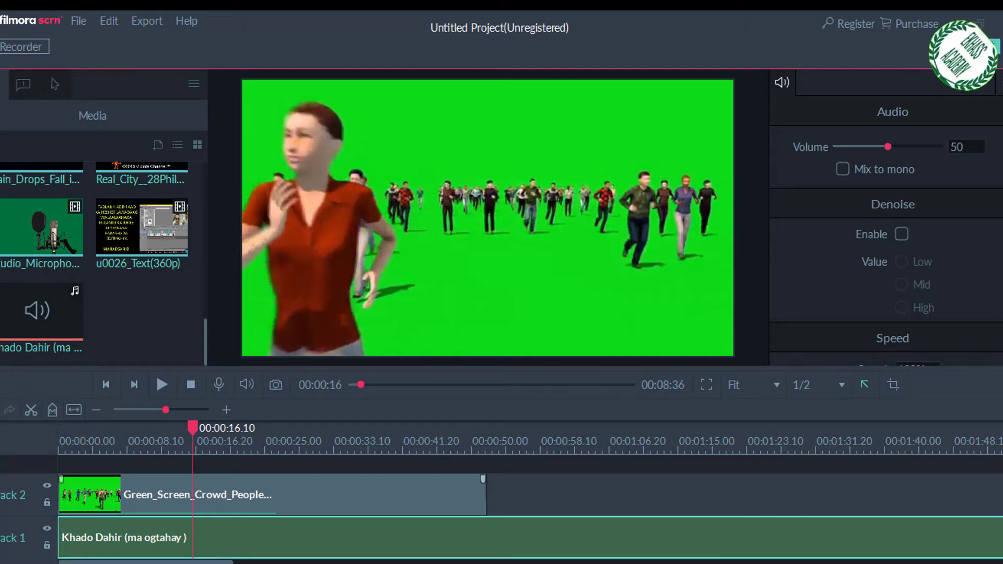
Set the crowd clip's audio volume to 0 and play back a short stretch to check the sound.
left_click(305, 491)
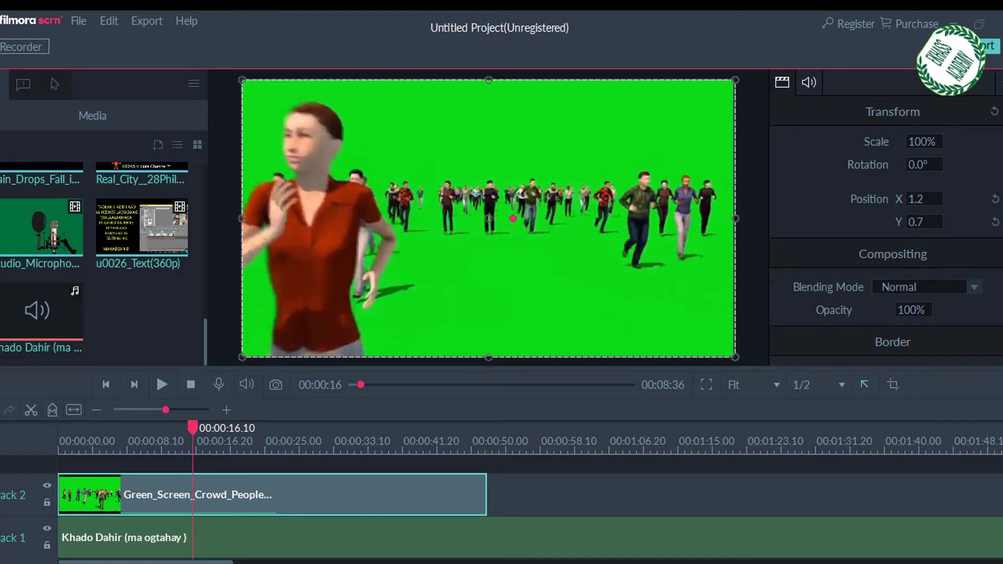
left_click(809, 82)
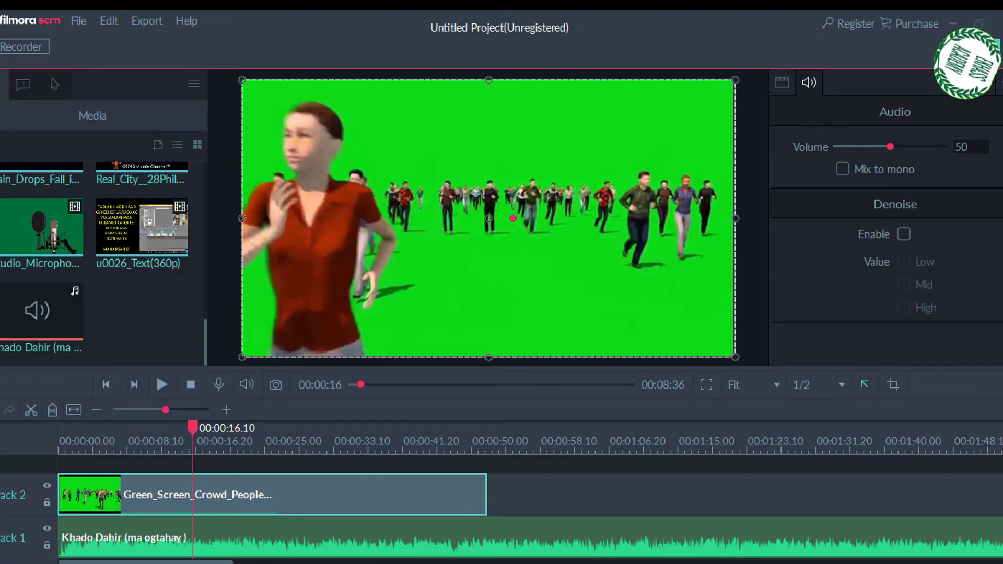
left_click_drag(890, 147, 837, 147)
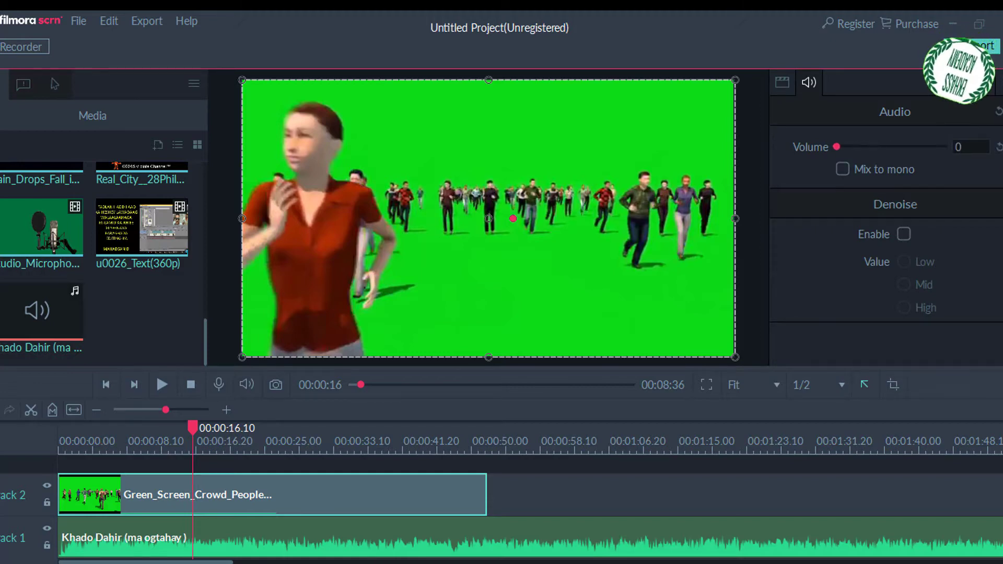
key("space")
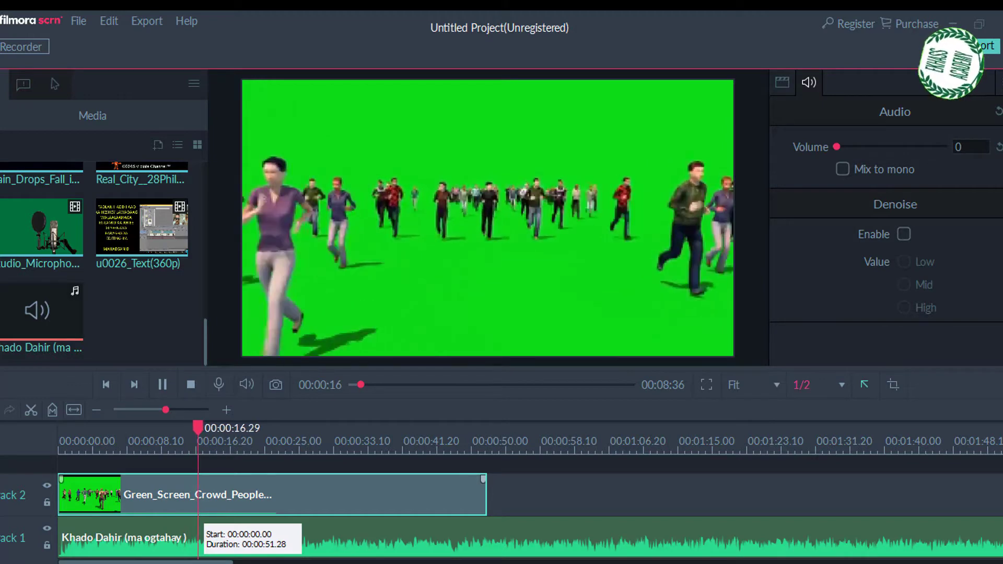
key("space")
Lower the volume of the song on Track 1 to 8.
left_click(337, 528)
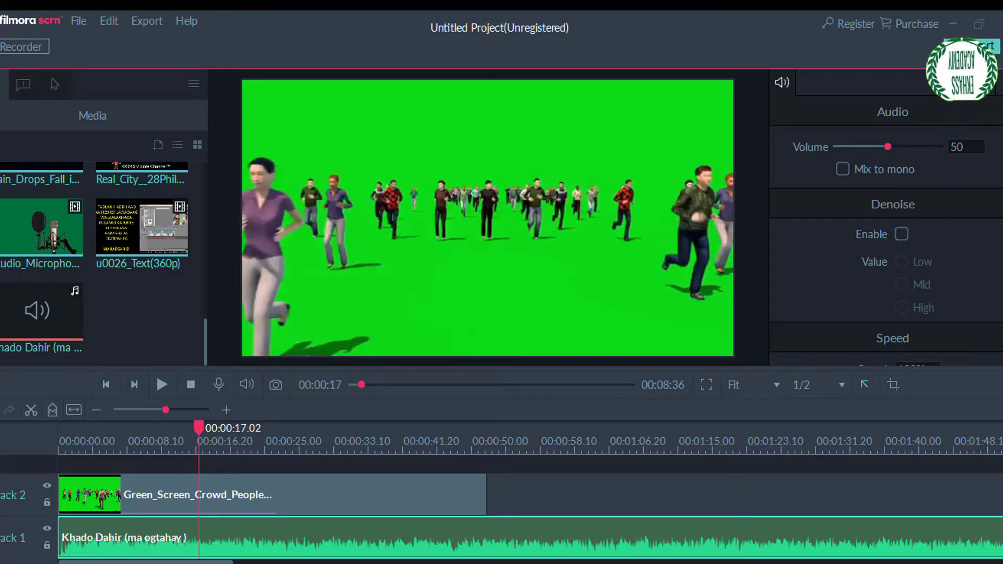
left_click_drag(888, 147, 845, 147)
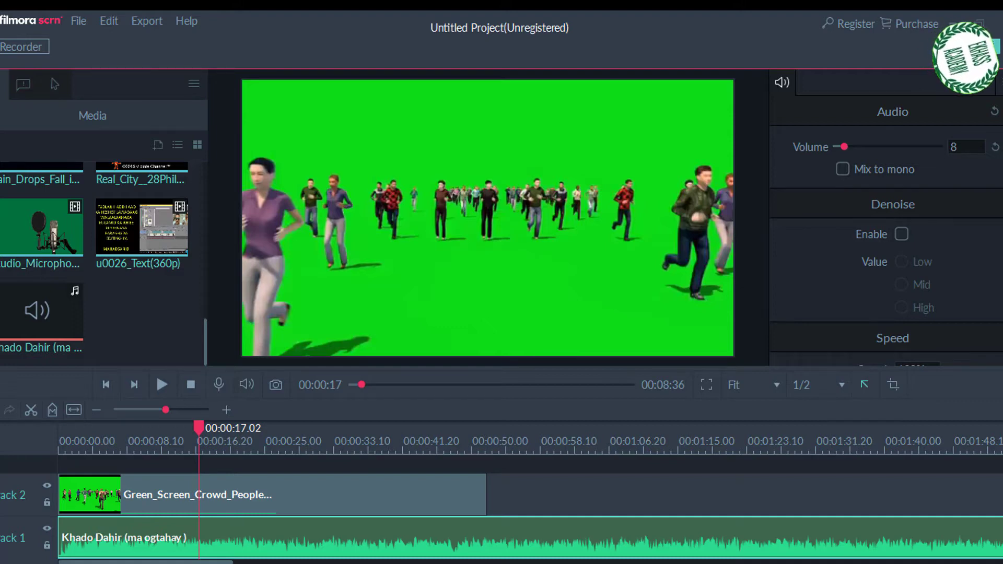
Play back a short stretch from 00:00:17.02 to check the lowered song volume.
key("space")
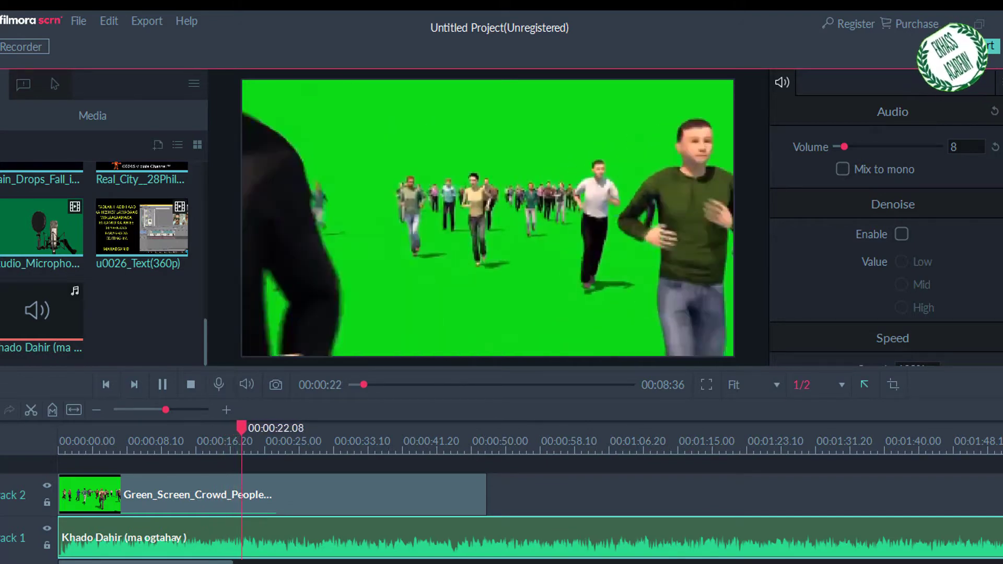
key("space")
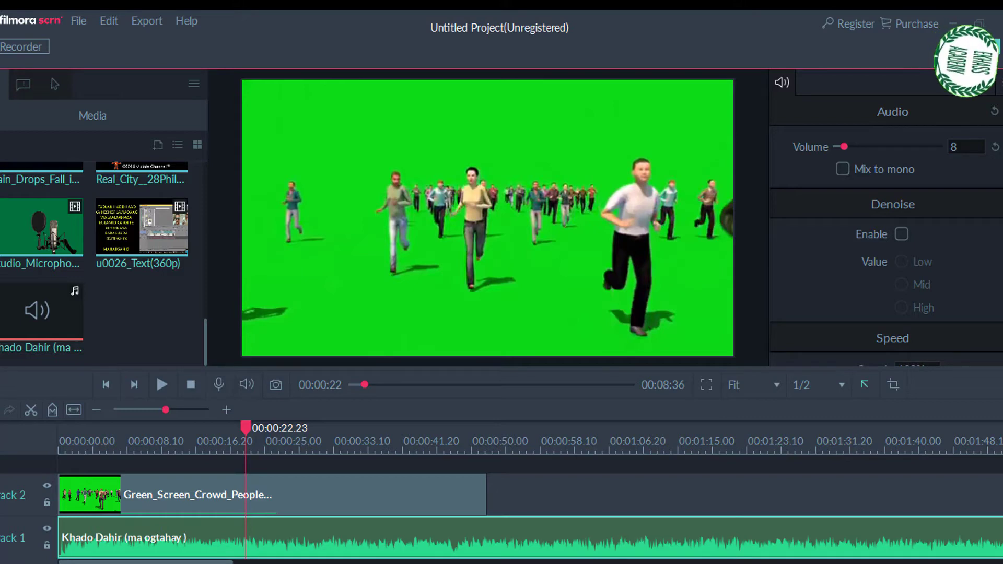
Split the song on Track 1 at 00:00:52.20, just past the crowd clip's end, and delete the remainder.
scroll(525, 470, "up", 2)
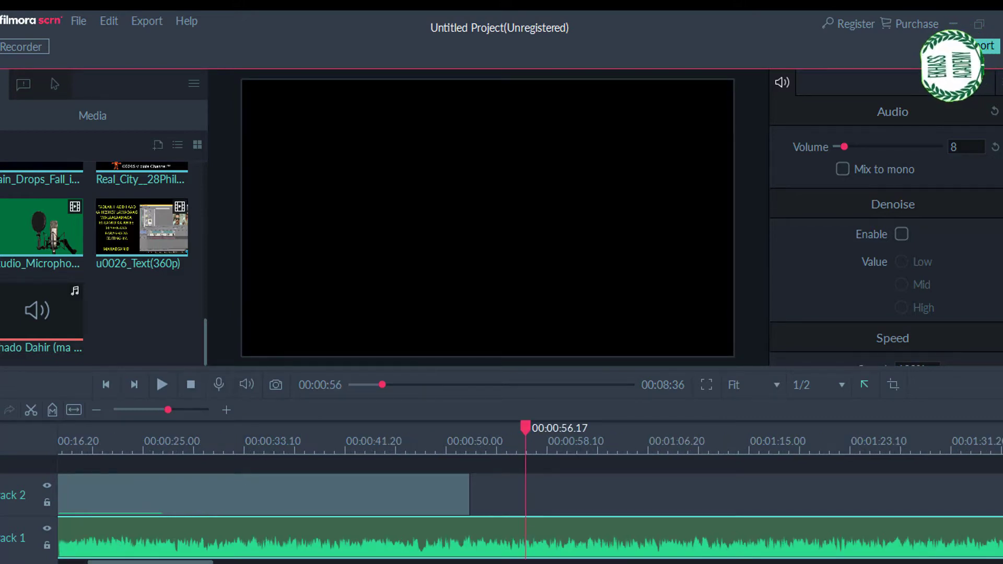
key("Left")
key("Left")
key("Left")
key("Left")
key("Left")
key("Left")
key("Left")
key("Left")
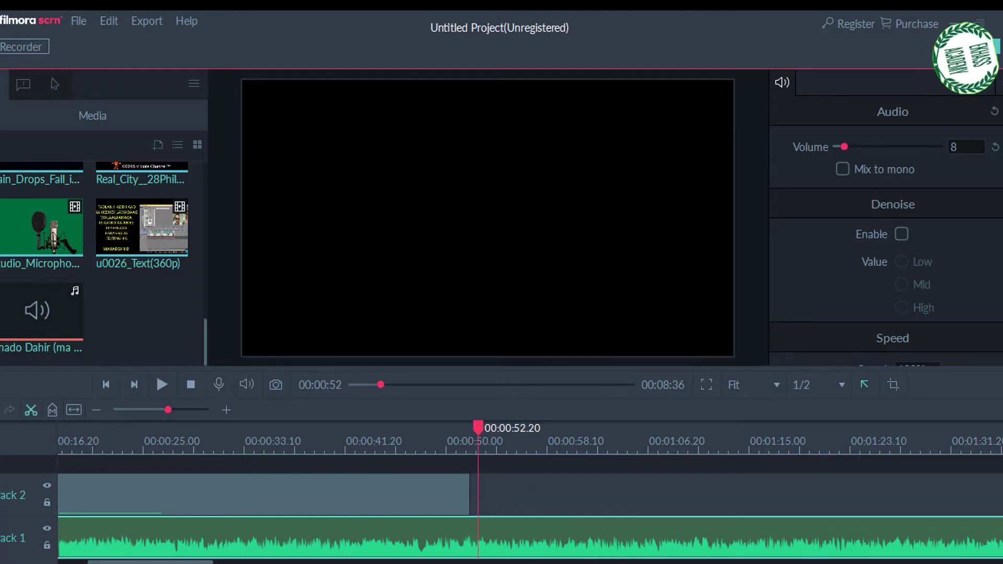
key("ctrl+b")
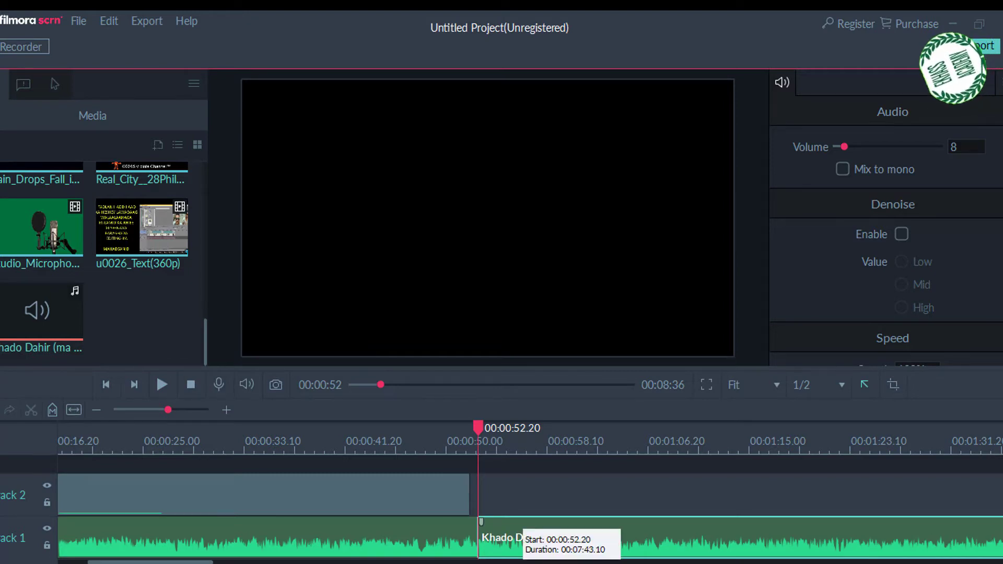
key("Delete")
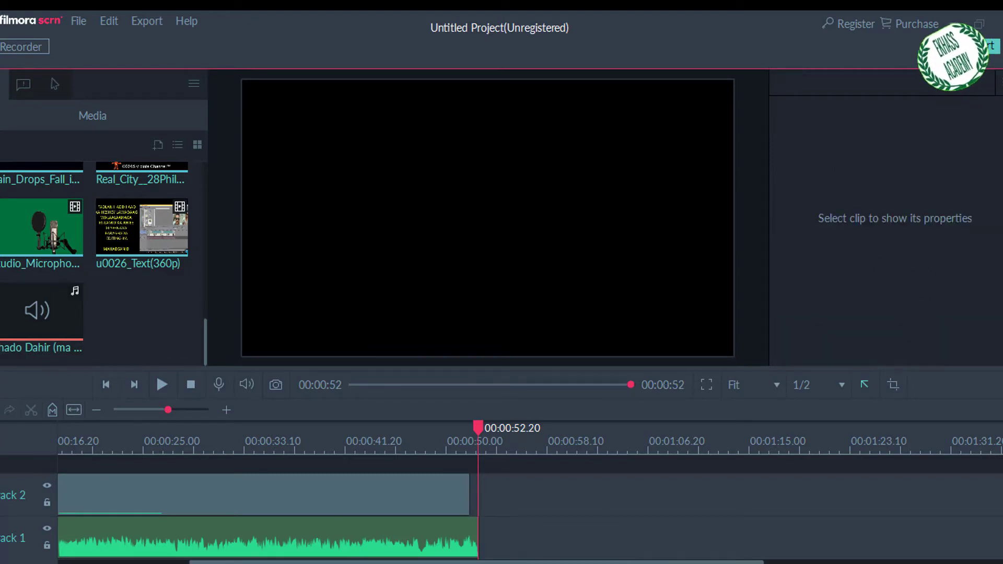
Play back a short stretch of the trimmed timeline from about 00:00:31.
left_click_drag(478, 428, 219, 428)
key("space")
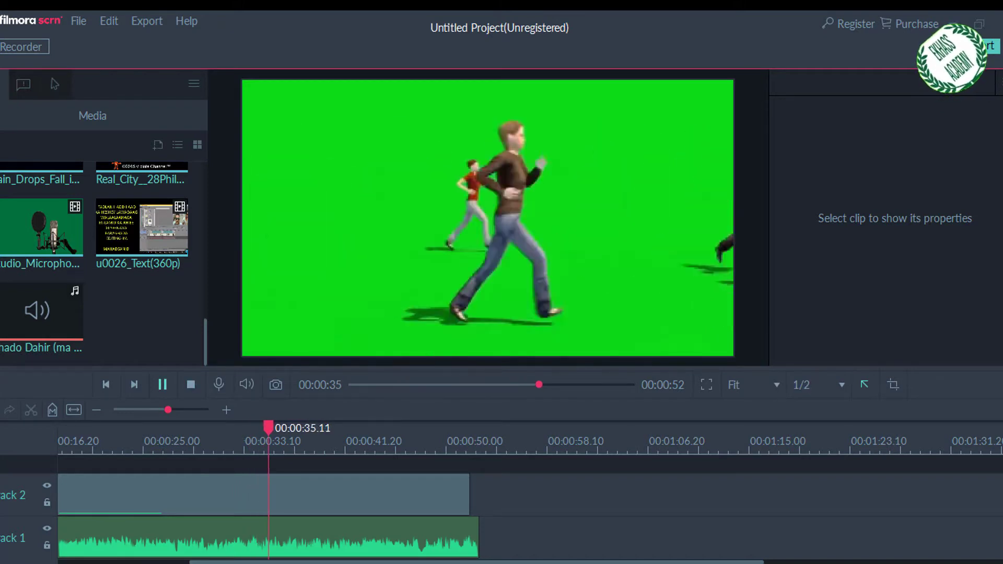
key("space")
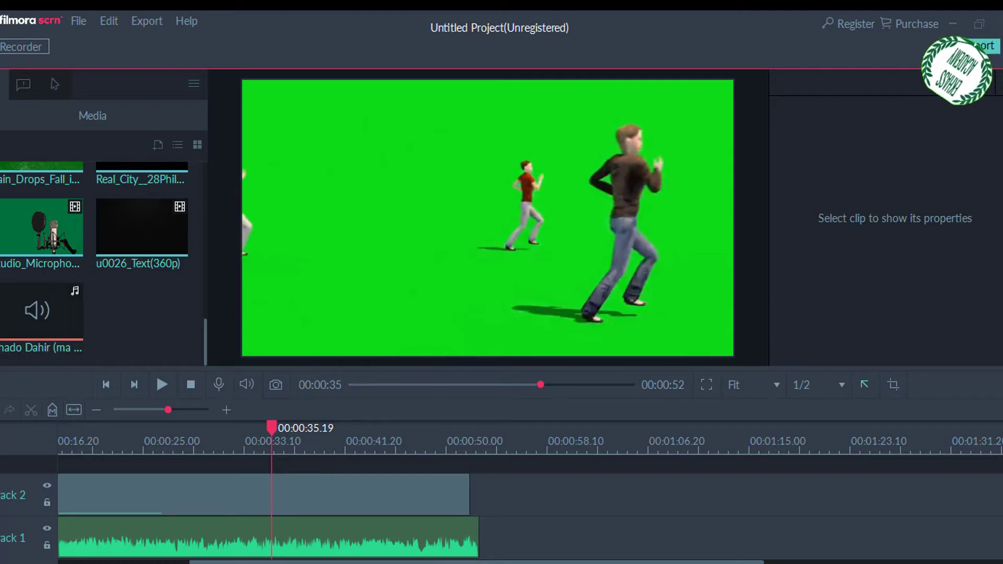
Try placing a plain text caption above the crowd clip around 00:00:35.19, and undo it.
left_click(23, 84)
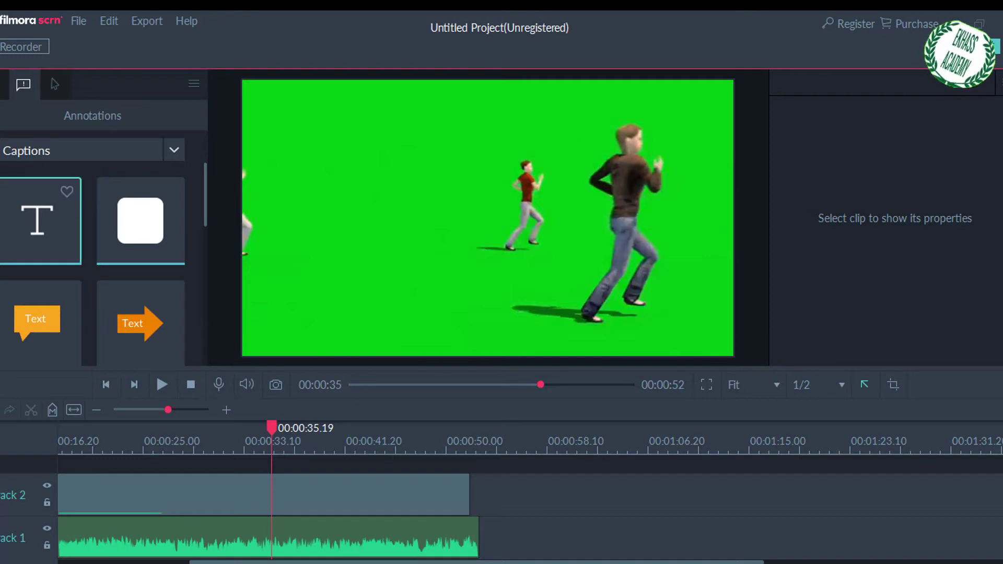
left_click_drag(37, 219, 269, 462)
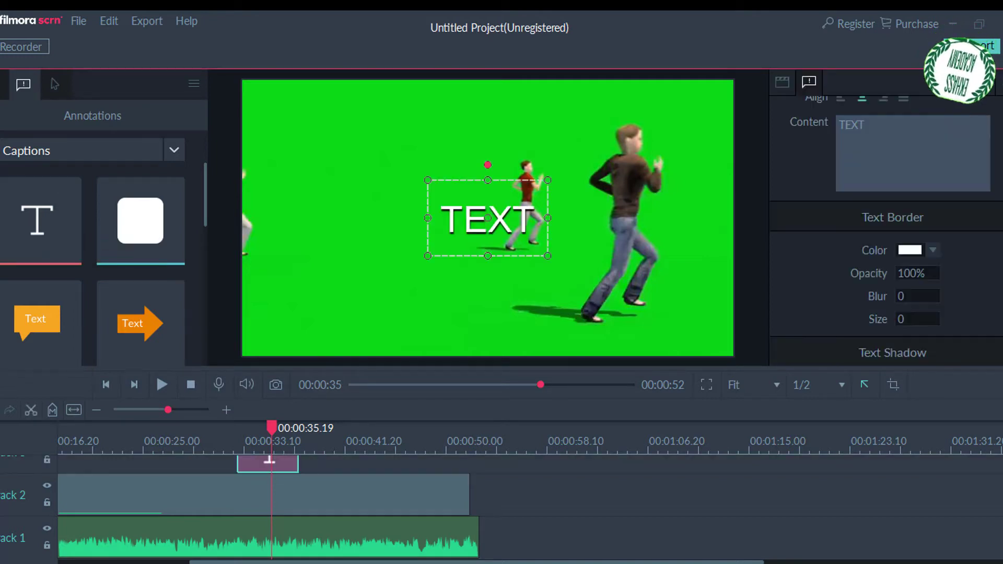
key("ctrl+z")
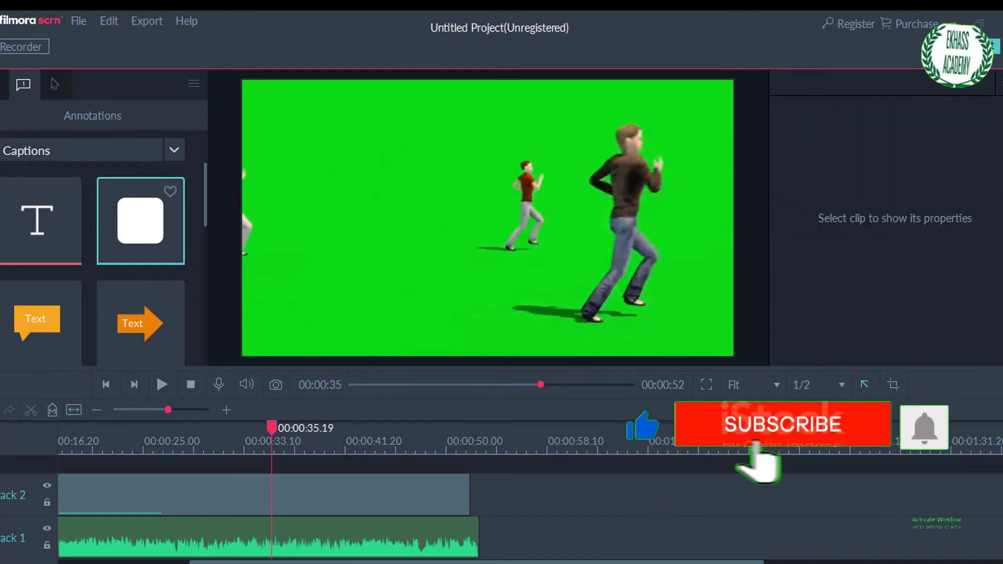
Look through the available caption annotations.
scroll(141, 314, "down", 2)
scroll(93, 261, "down", 5)
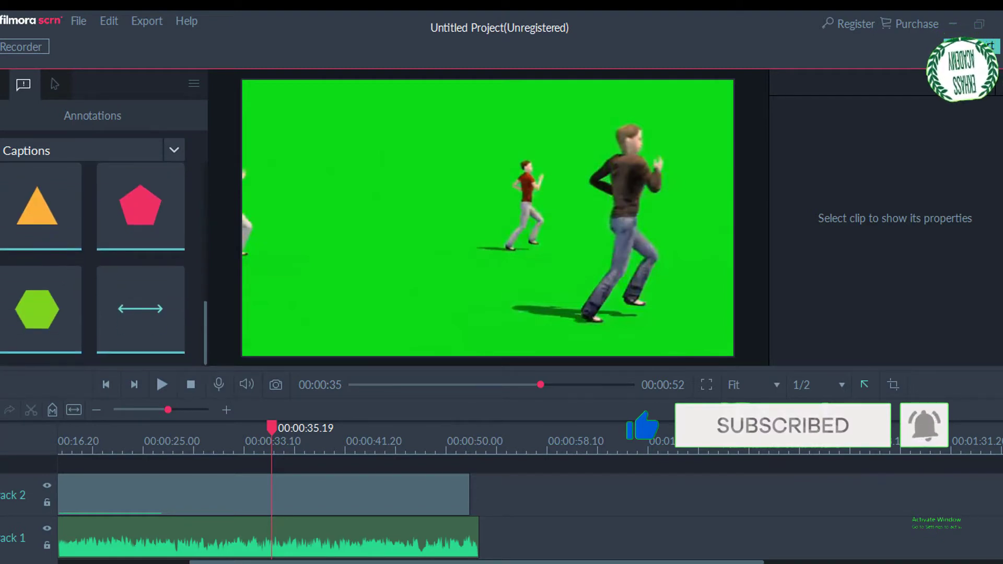
scroll(92, 262, "up", 5)
scroll(141, 220, "up", 2)
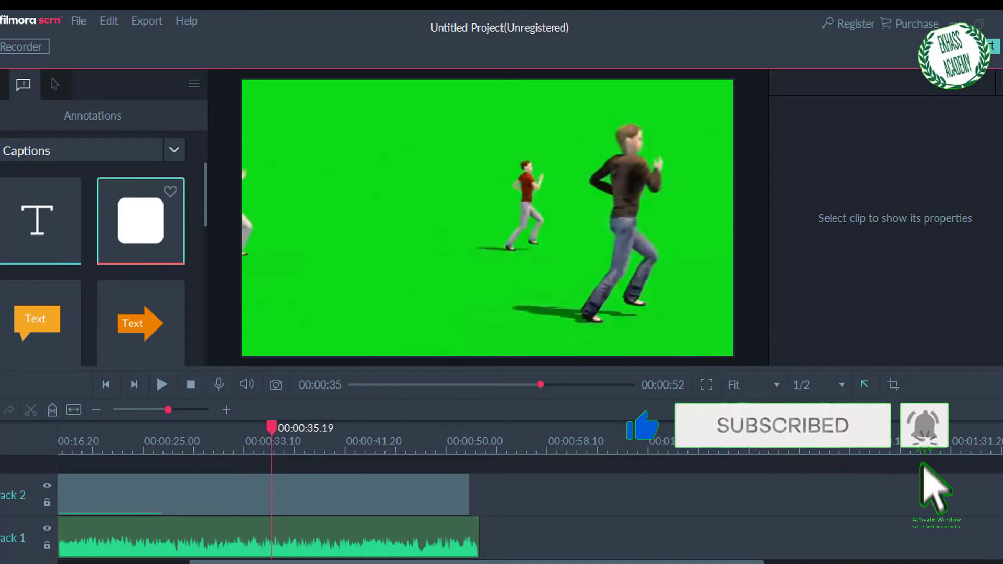
Try a smaller white rounded-rectangle caption above the crowd clip, and delete it.
left_click_drag(141, 221, 218, 464)
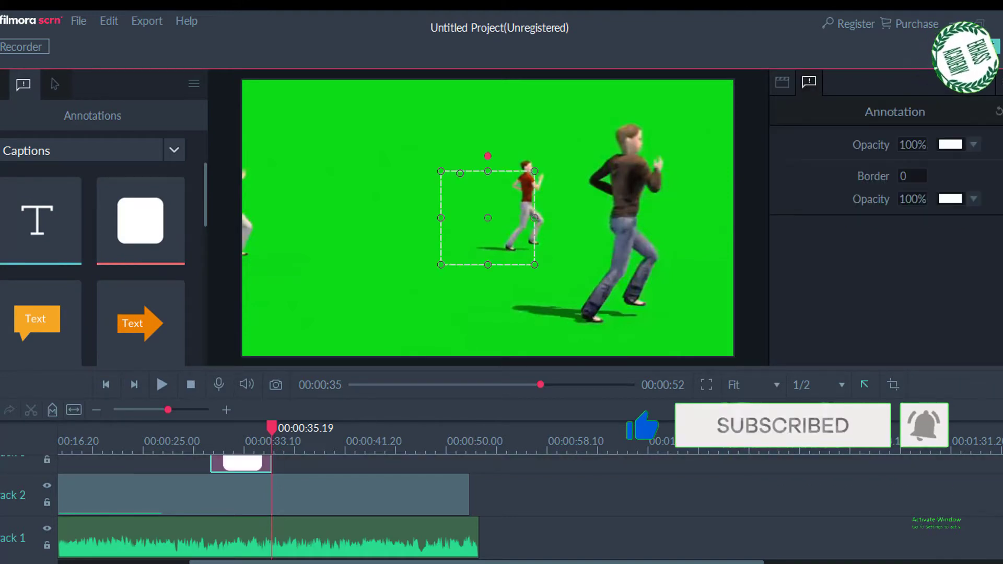
left_click_drag(272, 427, 229, 427)
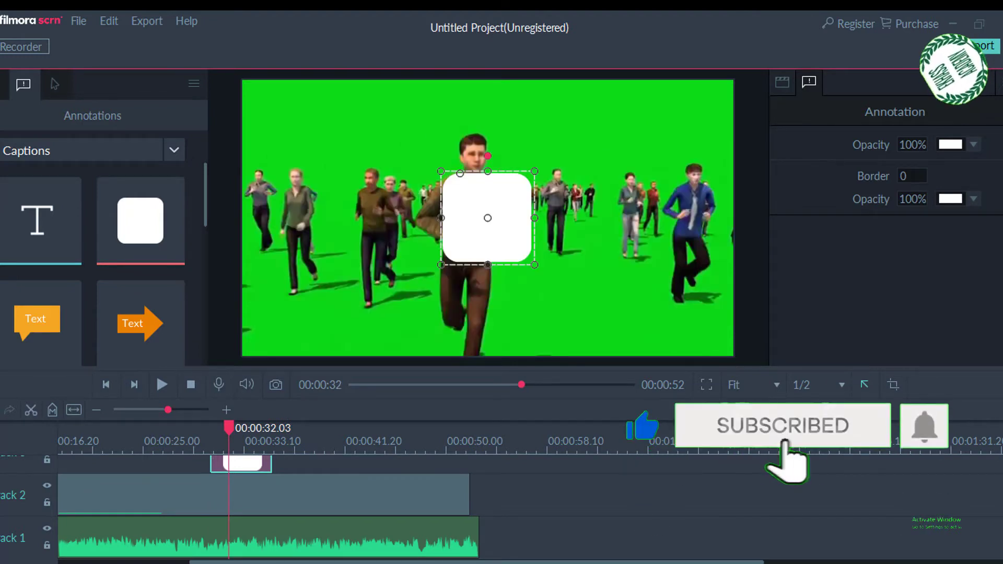
mouse_move(535, 218)
left_mouse_down()
mouse_move(587, 218)
mouse_move(521, 218)
left_mouse_up()
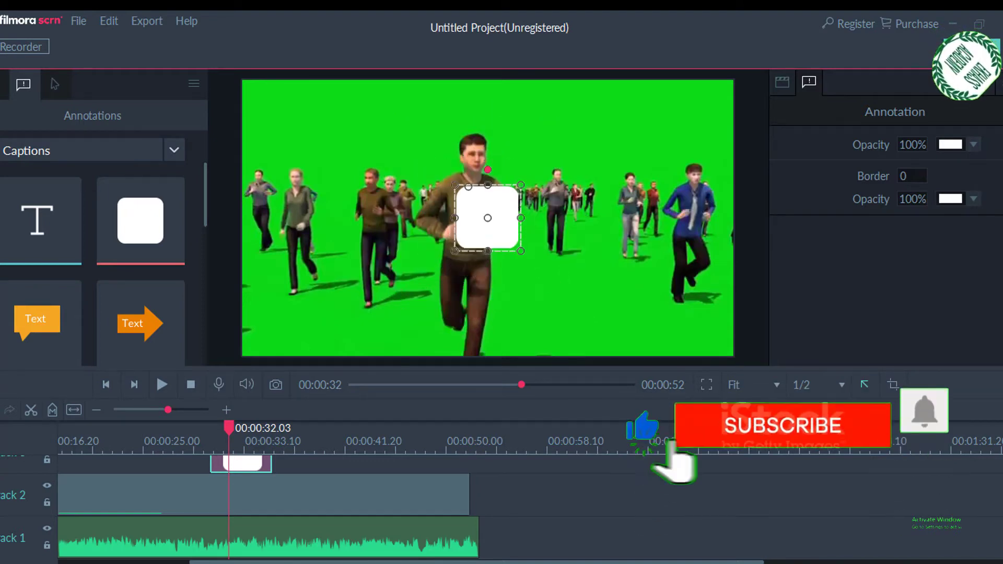
key("Delete")
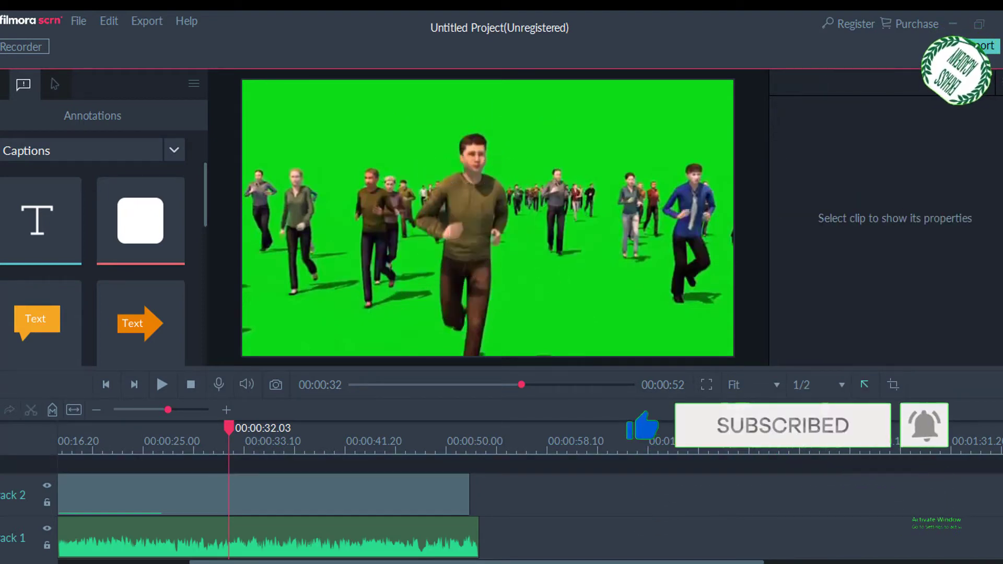
Place a plain text caption on the track above the crowd clip and extend its start to before 00:00:31.25.
left_click_drag(36, 221, 240, 465)
left_click_drag(229, 428, 226, 428)
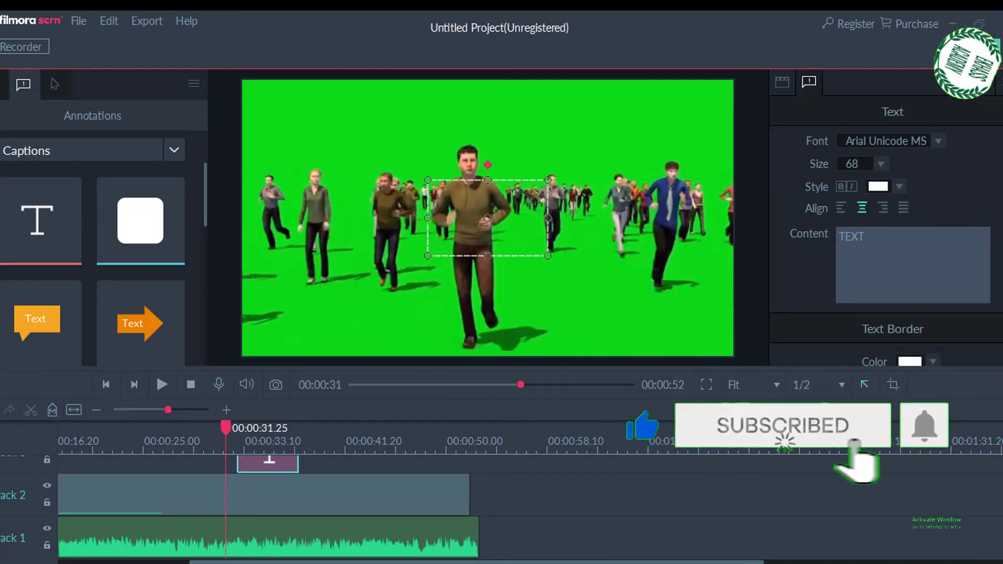
left_click_drag(238, 464, 171, 464)
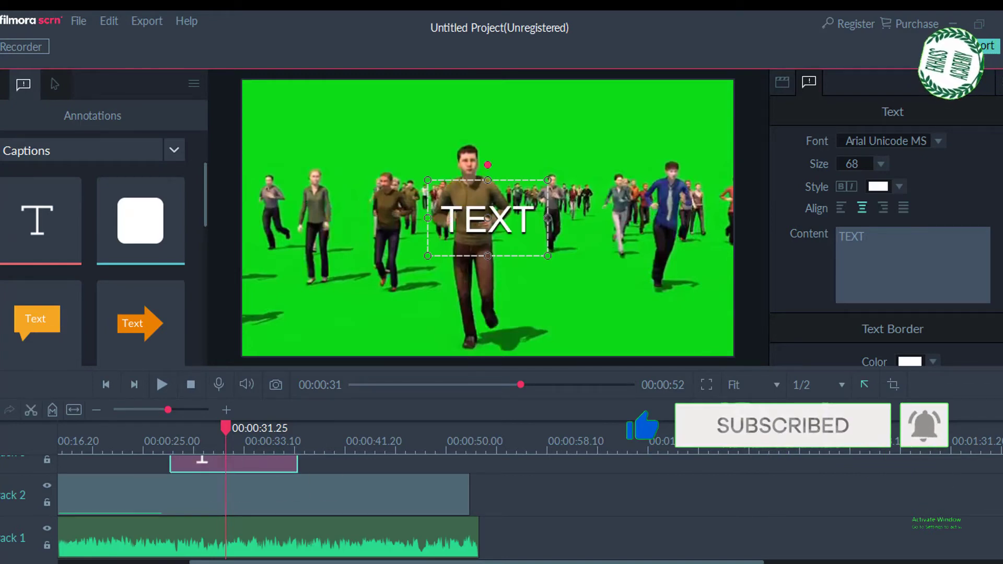
Replace the caption's placeholder text with "Tartan heersare ah" and move it to the bottom of the video frame.
key("BackSpace")
key("BackSpace")
key("BackSpace")
key("BackSpace")
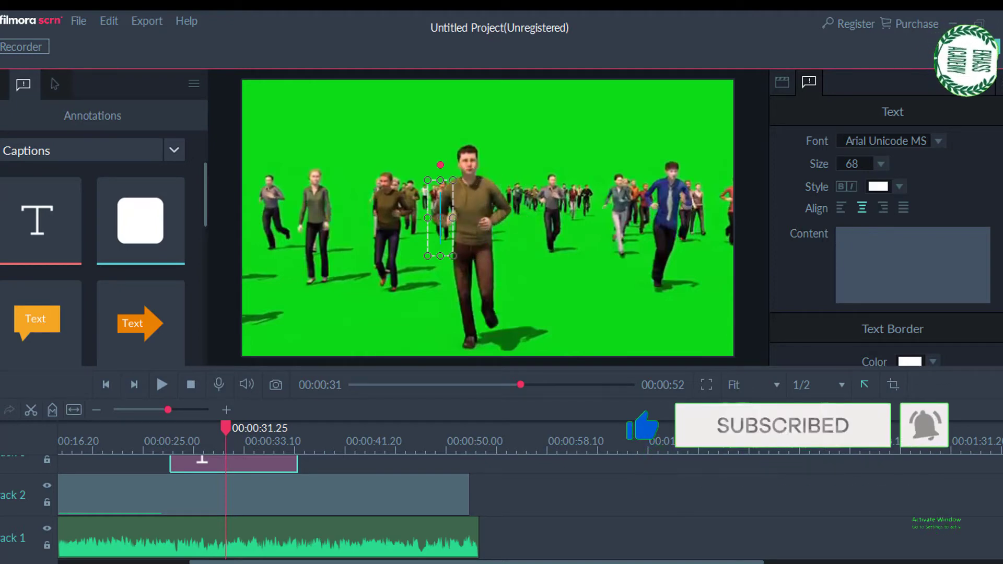
type("w")
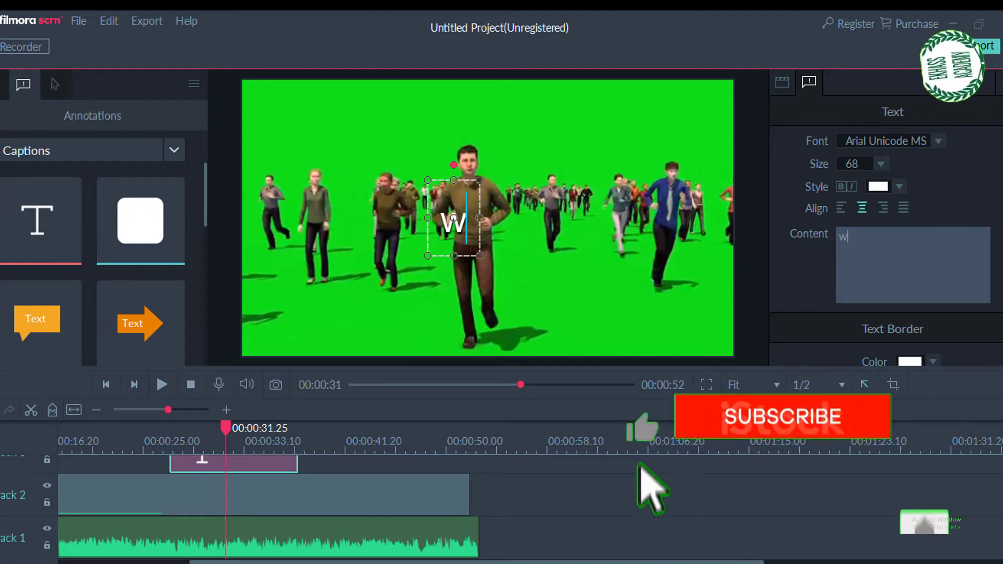
type("ar")
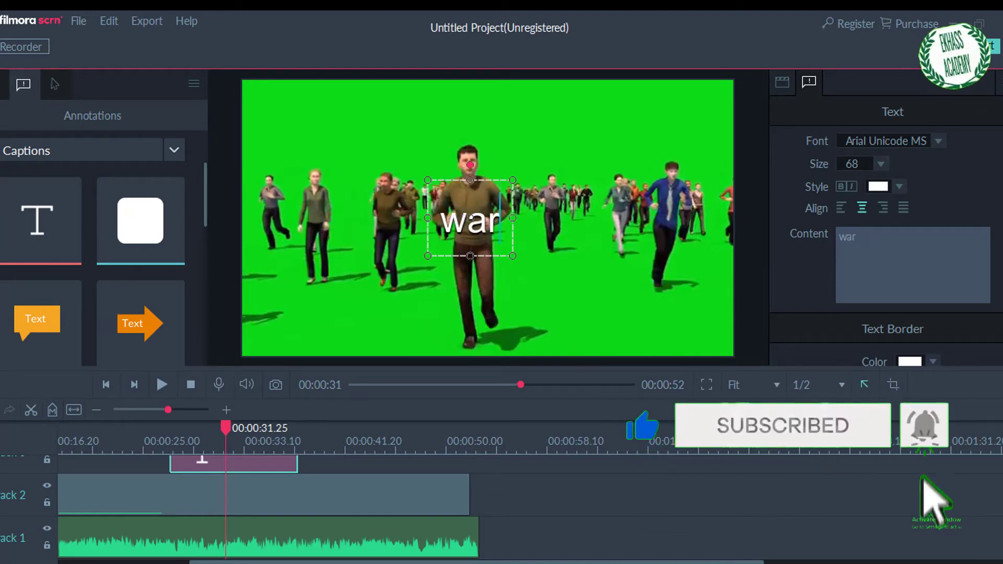
key("BackSpace")
key("BackSpace")
key("BackSpace")
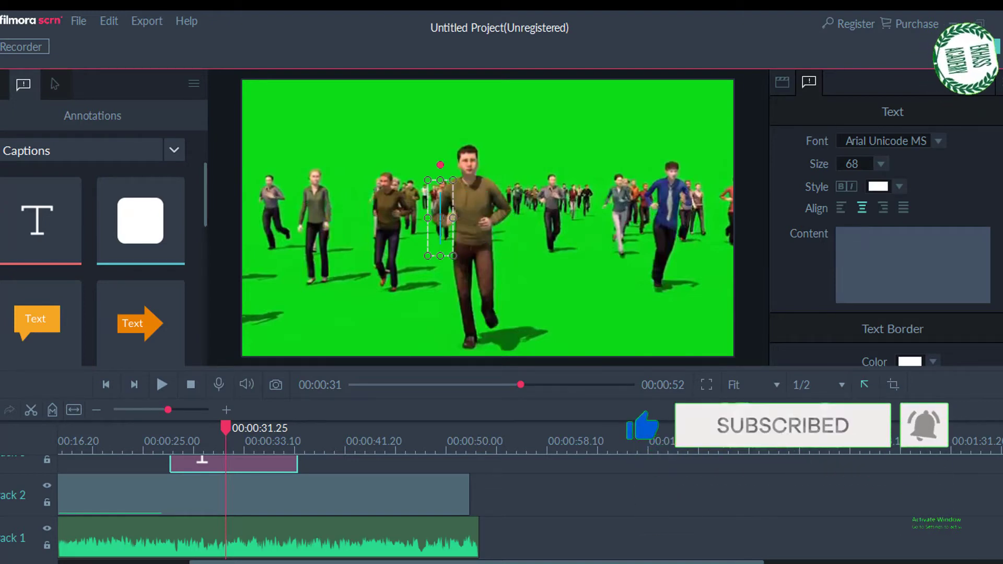
type("Tarta")
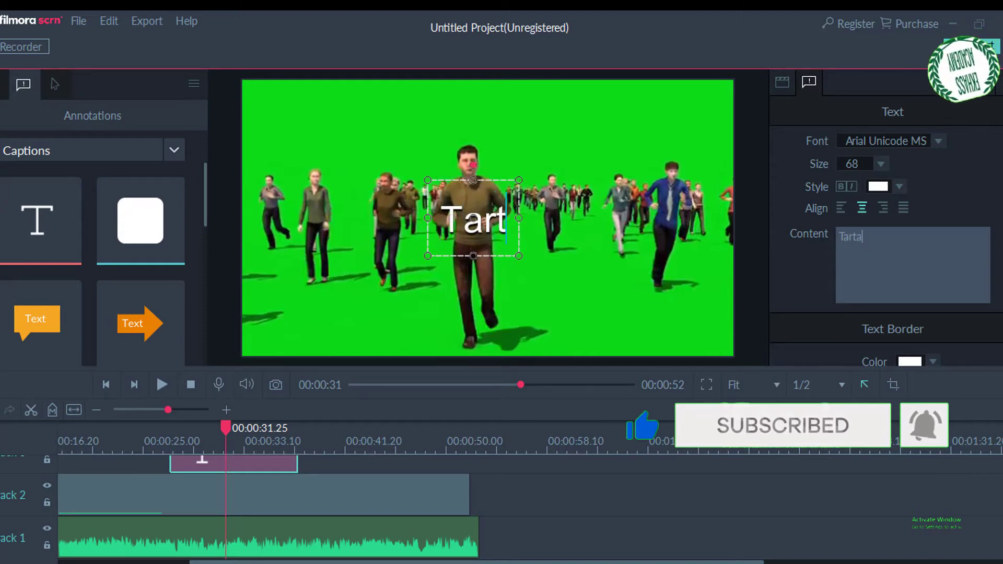
type("n")
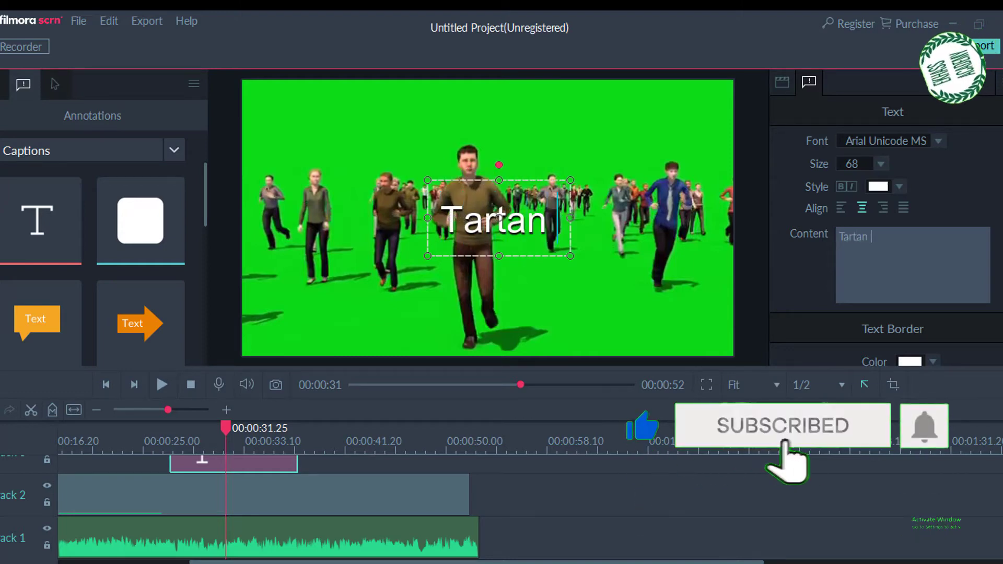
type(" heer")
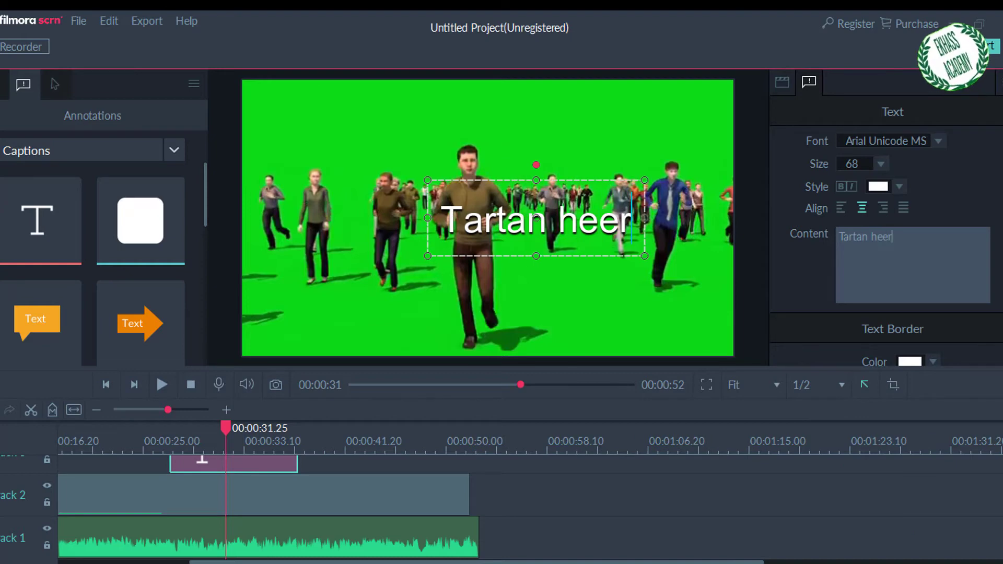
type("sare ah")
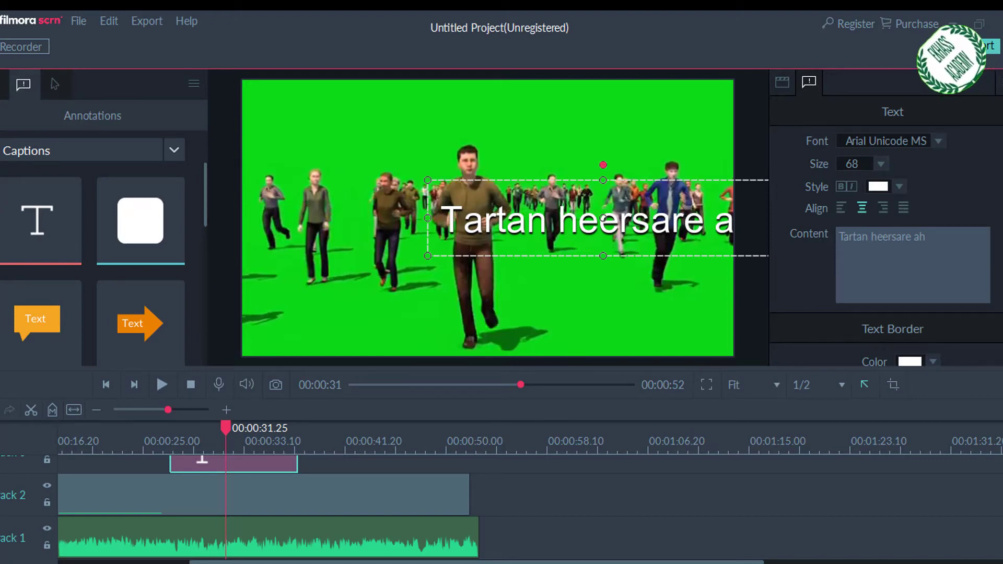
left_click_drag(603, 219, 459, 335)
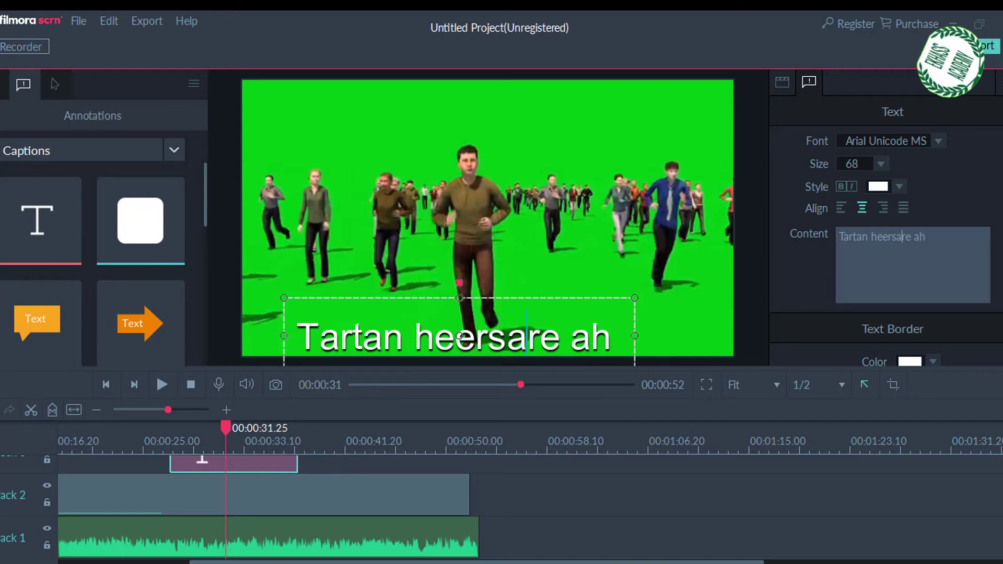
Set the caption's text color to dark red and enlarge it to size 72.
key("ctrl+a")
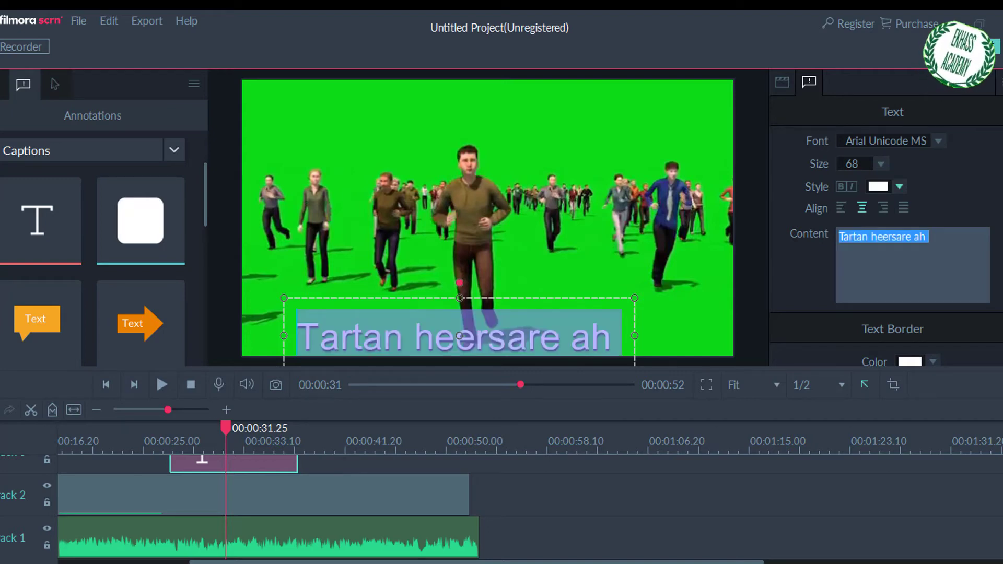
left_click(899, 187)
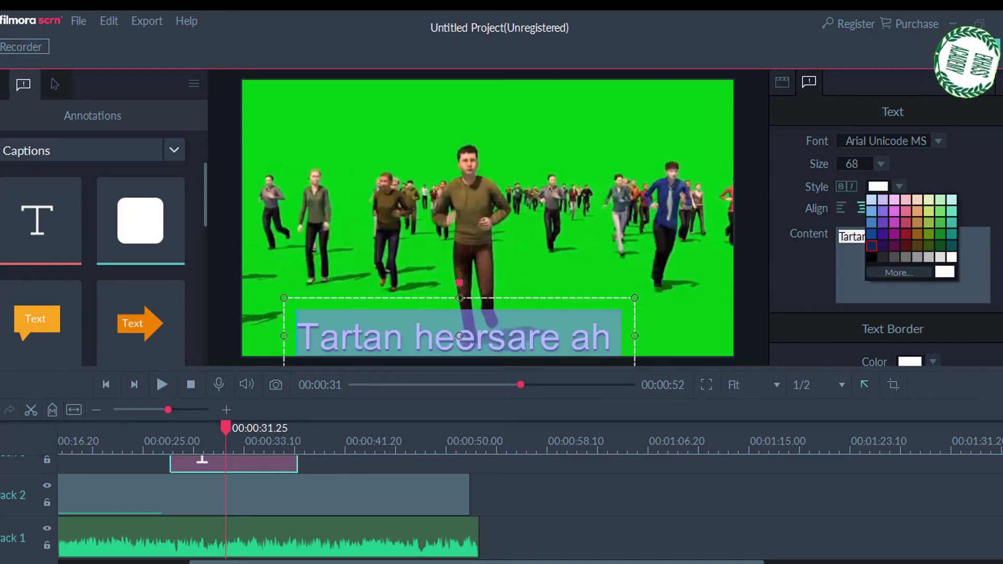
left_click(871, 257)
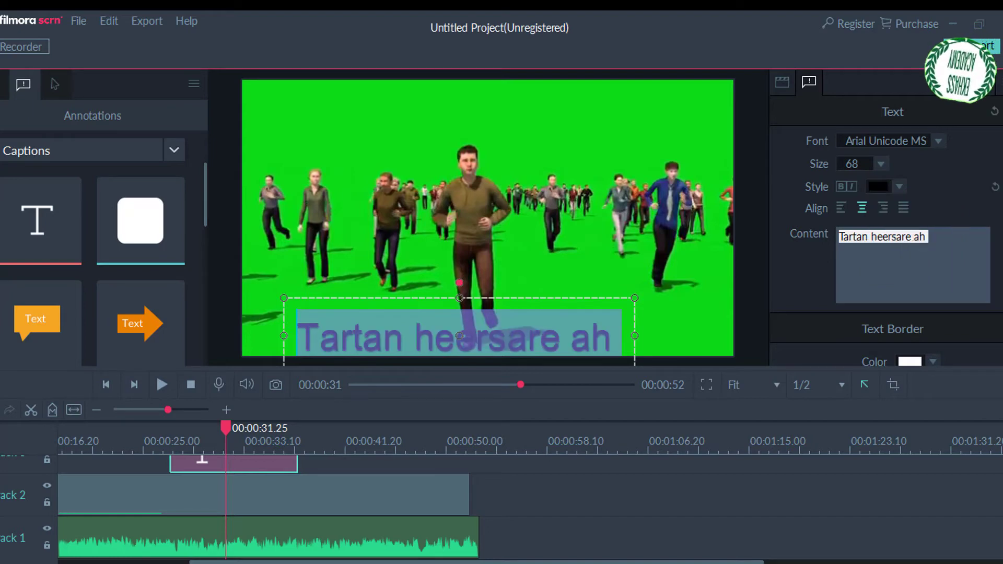
left_click(899, 187)
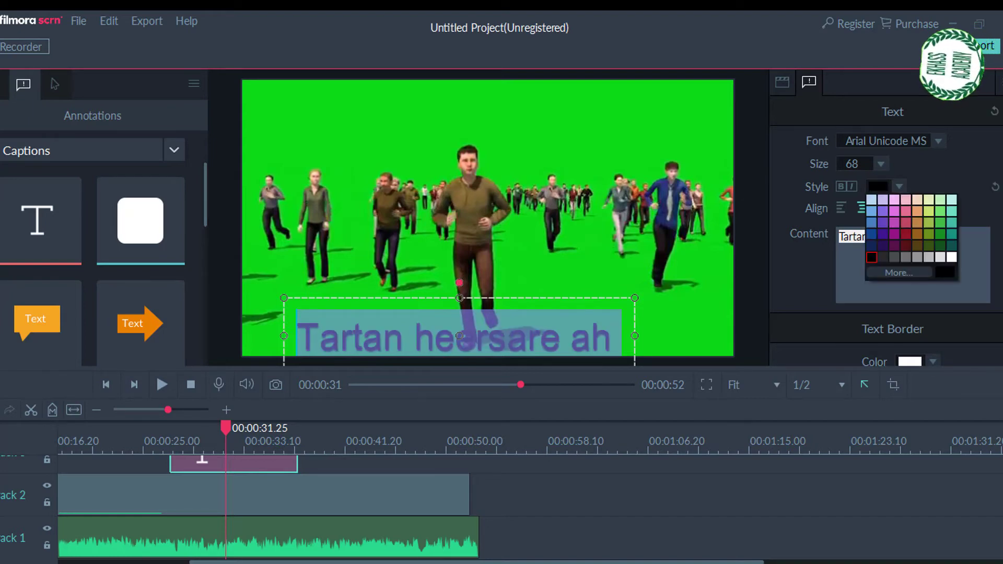
left_click(906, 234)
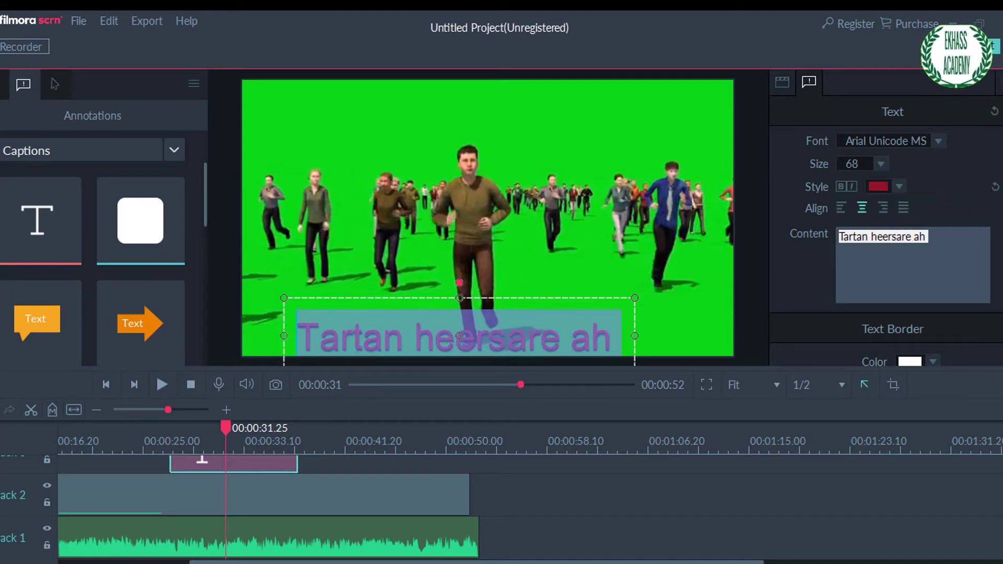
left_click_drag(635, 336, 646, 337)
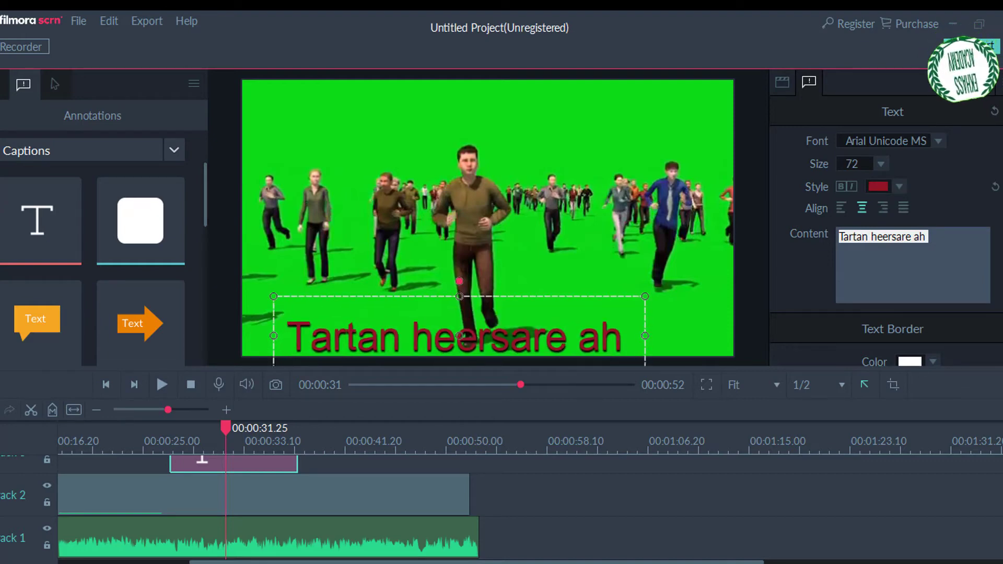
key("Escape")
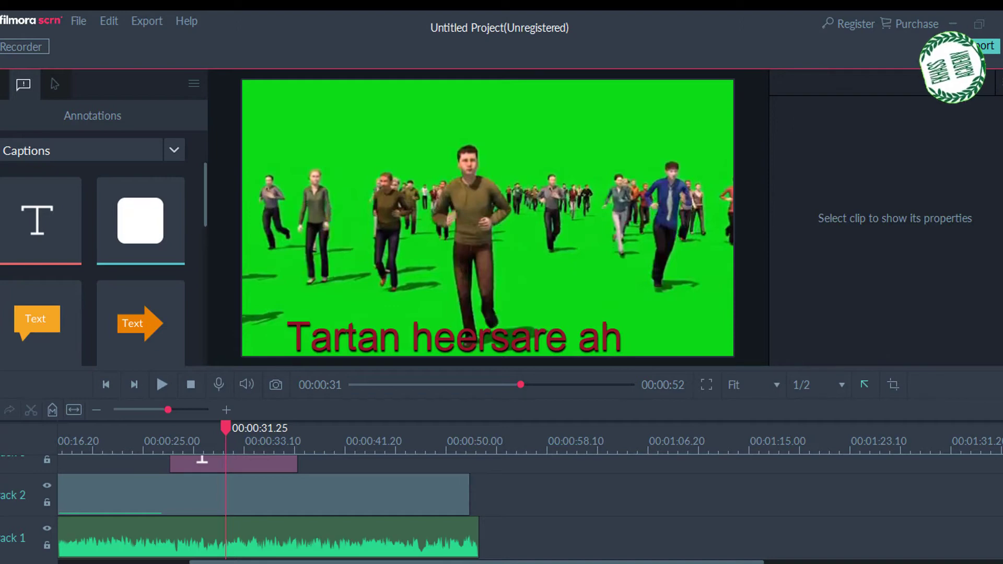
Play back the video from before the red caption's start to check how the caption appears.
left_click_drag(225, 429, 126, 429)
key("space")
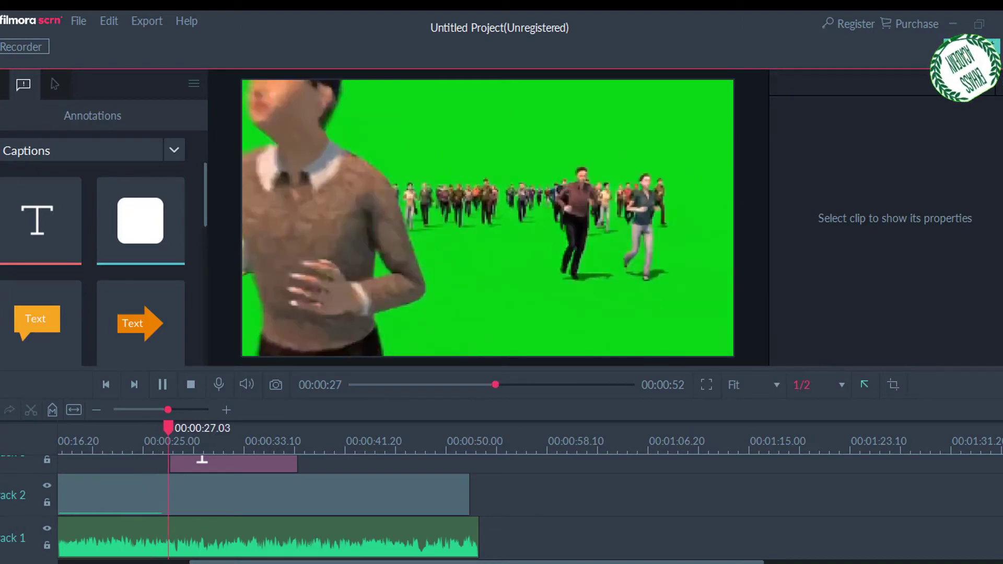
key("space")
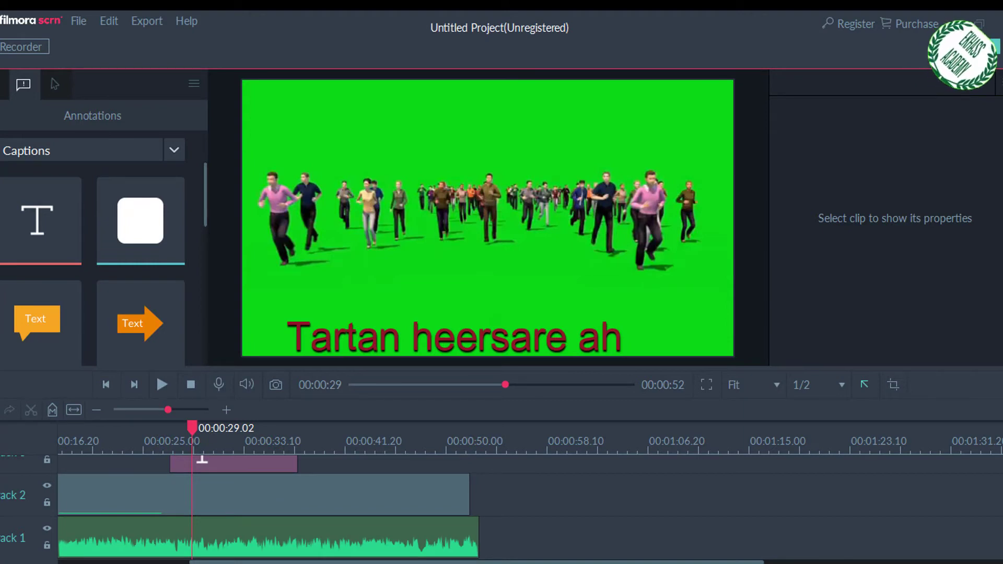
Add a fade-in and a fade-out to the caption clip on Track 3 and preview the effect.
scroll(261, 507, "up", 2)
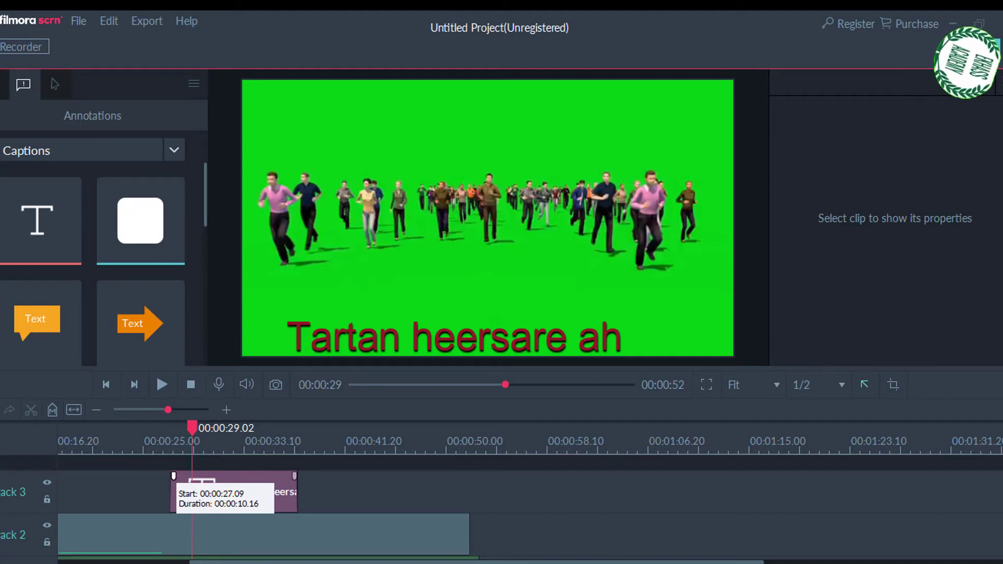
left_click_drag(174, 476, 210, 476)
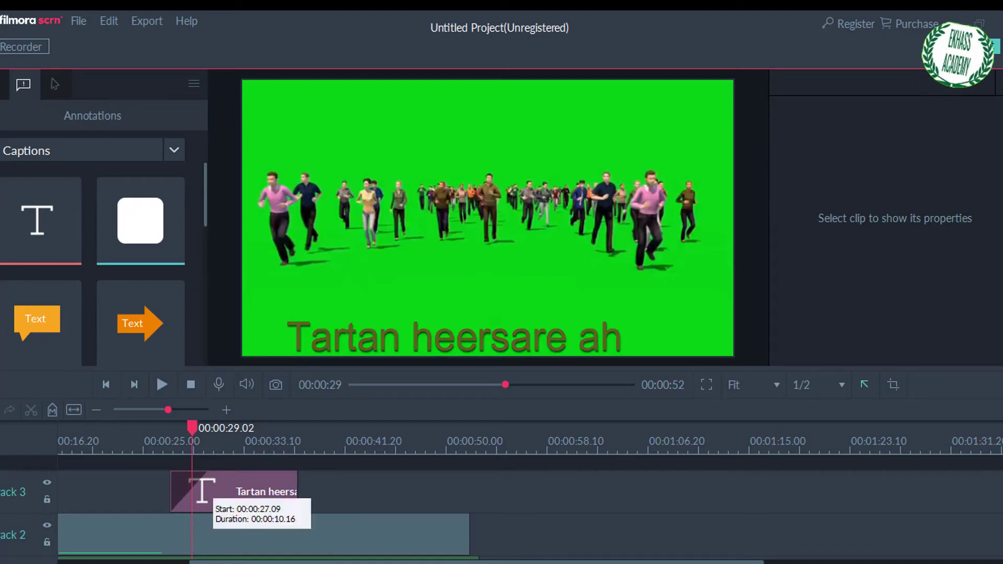
left_click_drag(295, 476, 210, 476)
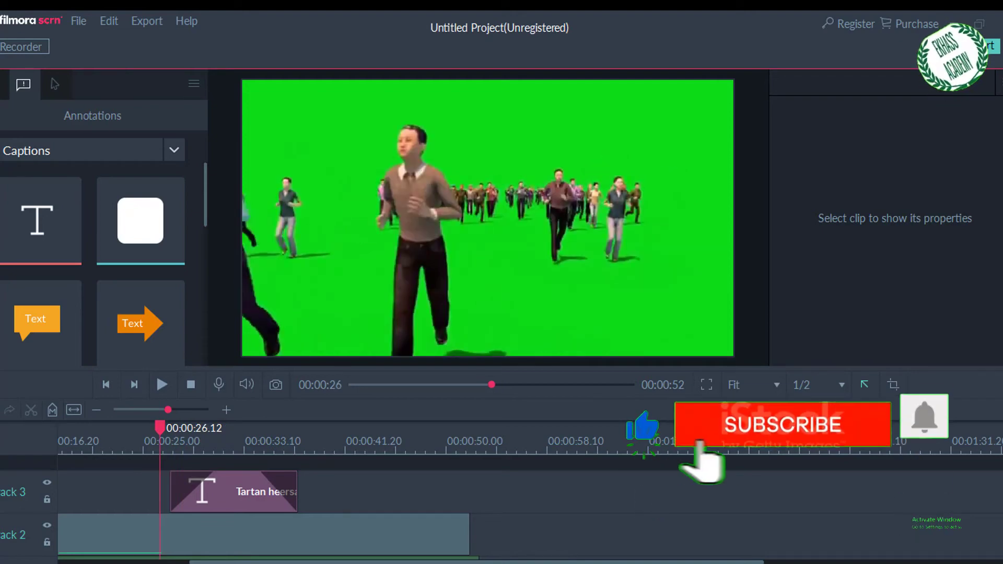
key("space")
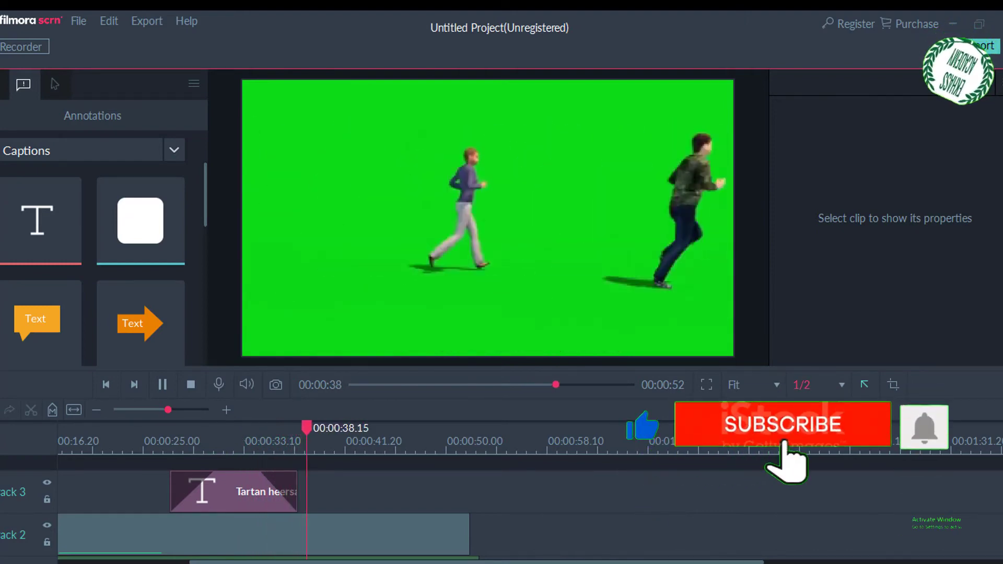
key("space")
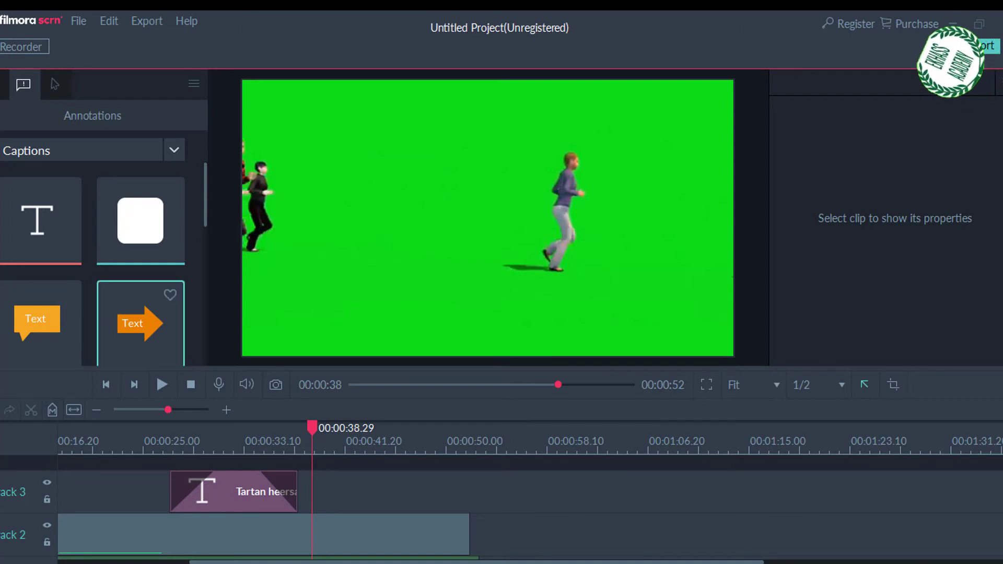
Start exporting the project as a video file, naming it "tartan" and choosing the Desktop as the save folder.
left_click(147, 21)
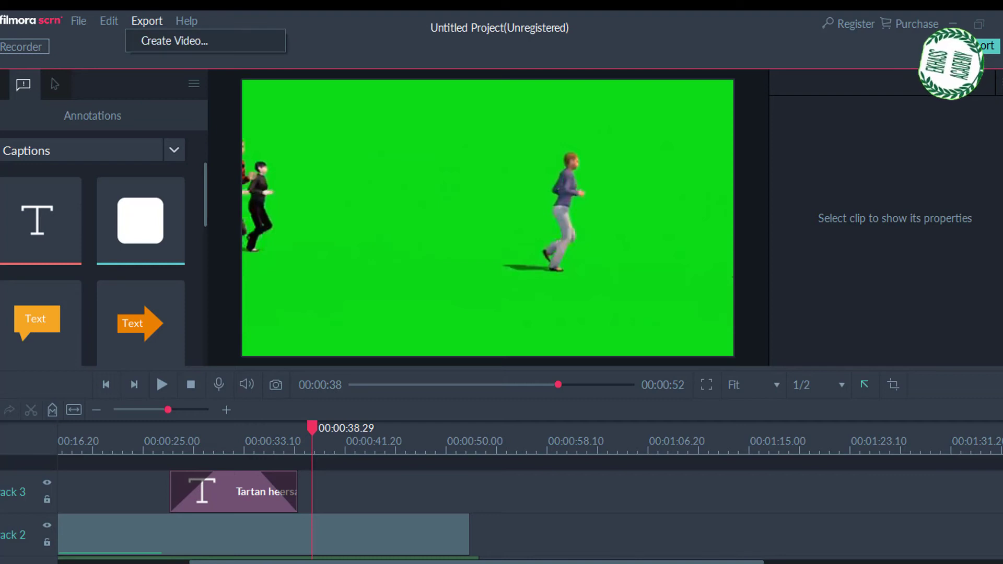
left_click(175, 41)
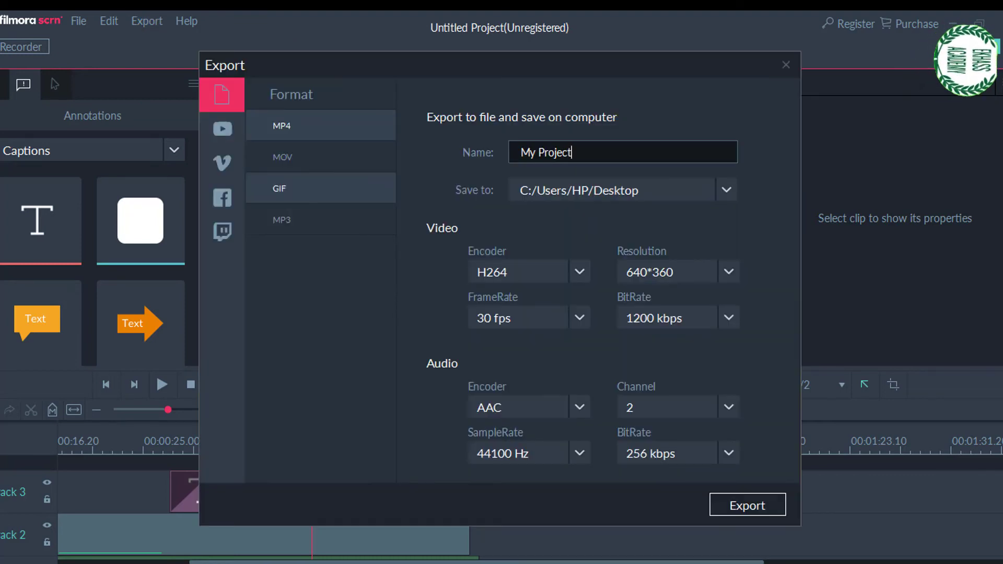
key("ctrl+a")
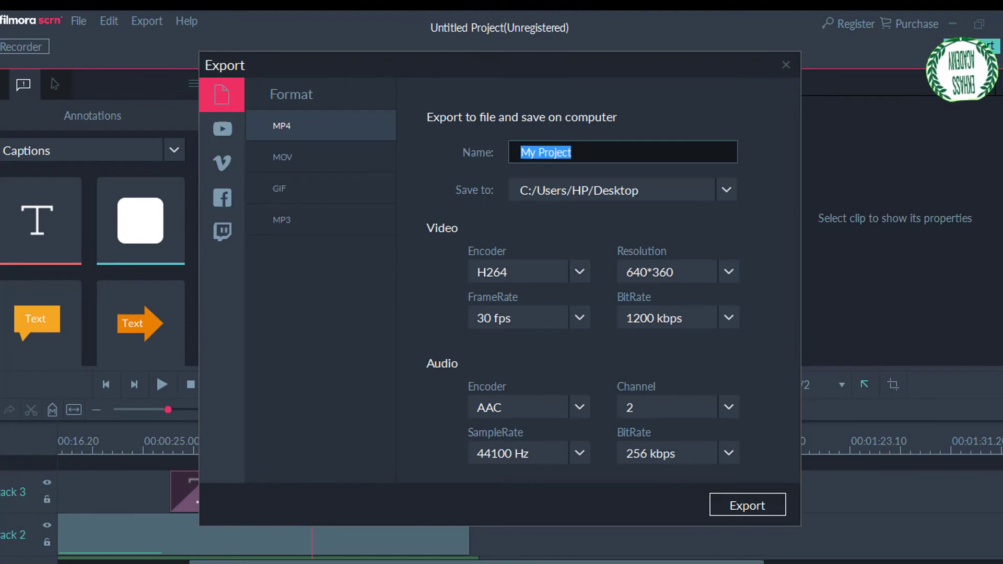
type("tar")
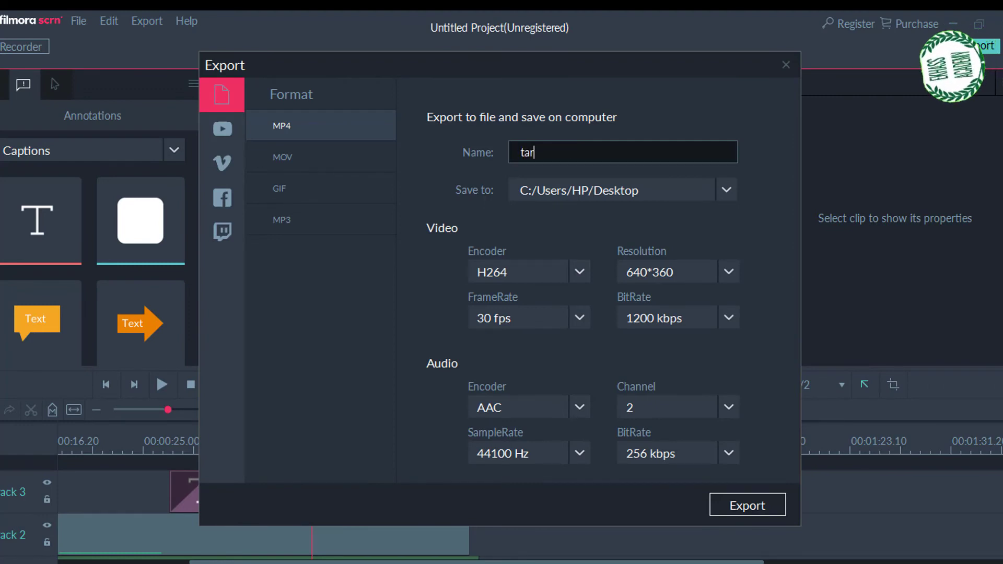
type("tan")
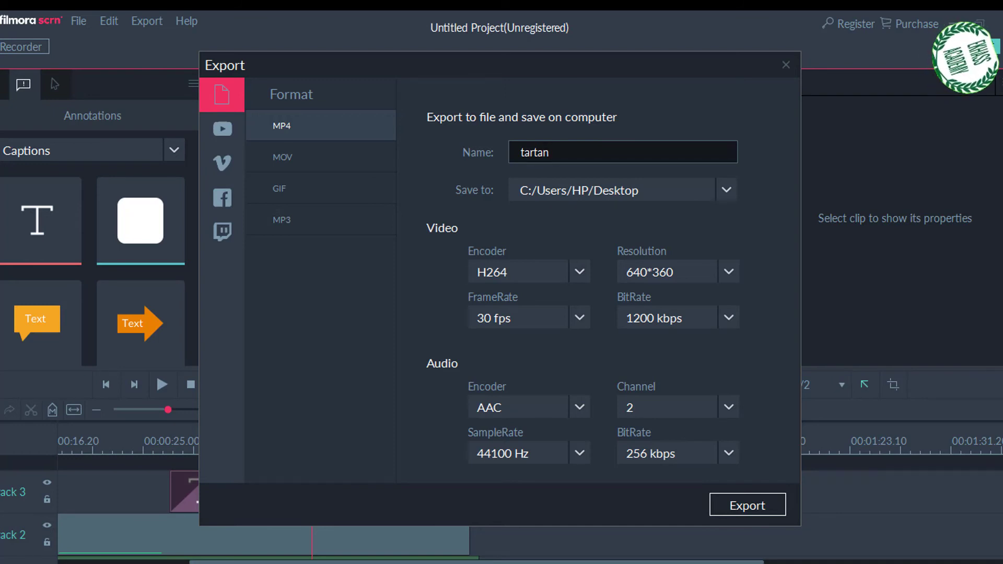
left_click(726, 190)
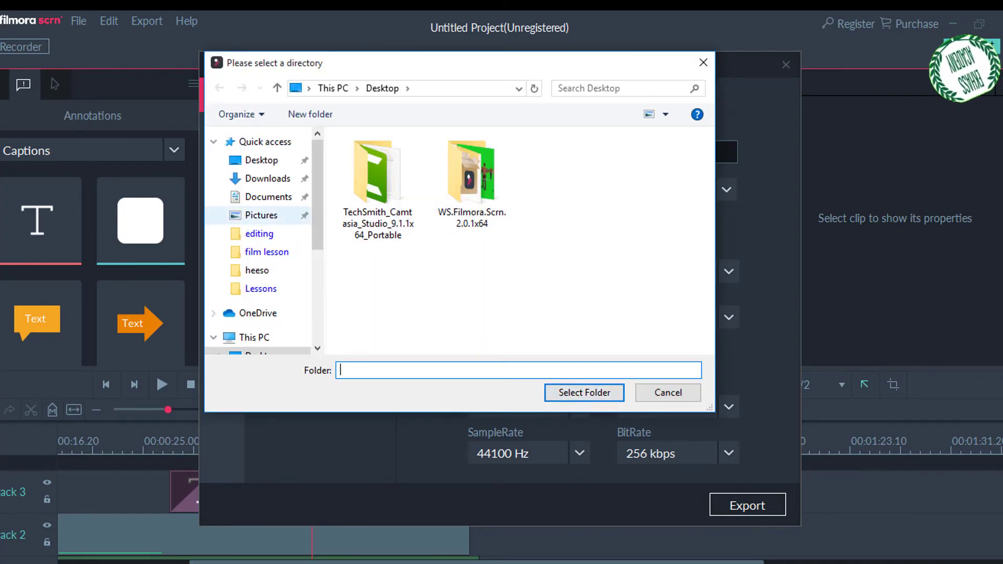
left_click(261, 160)
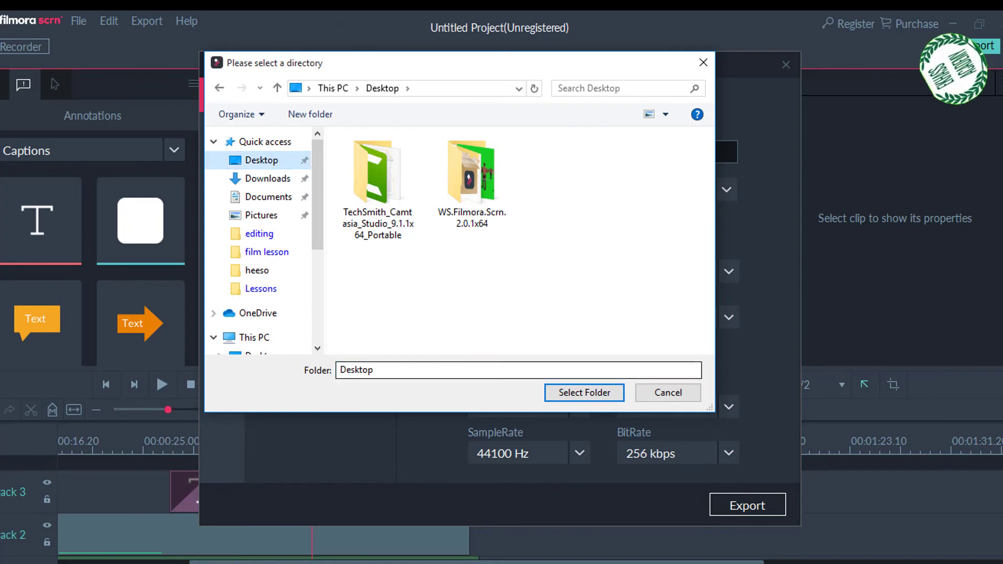
left_click(584, 393)
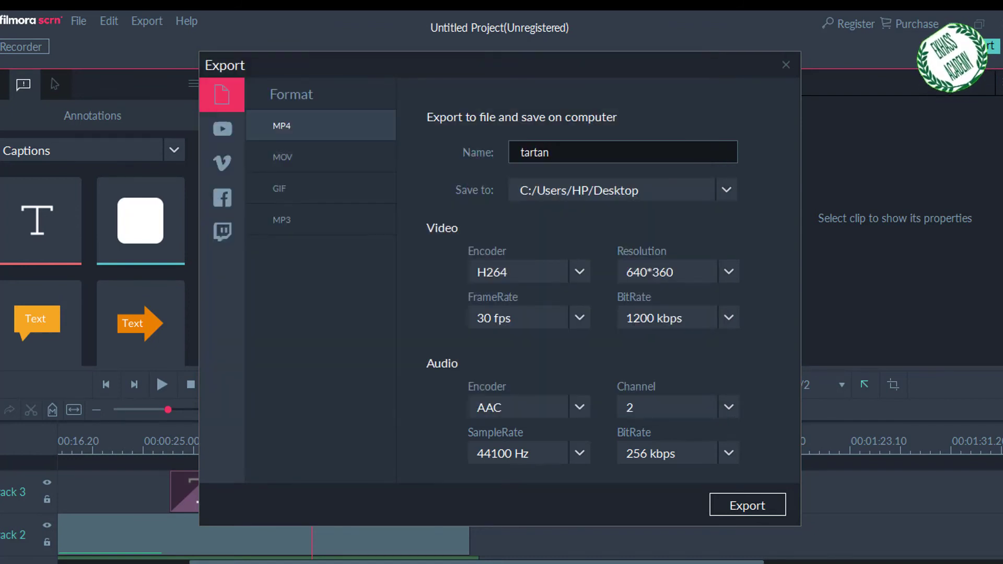
Choose the H264 encoder and a 480*272 resolution, and export the video with the trial version.
left_click(579, 272)
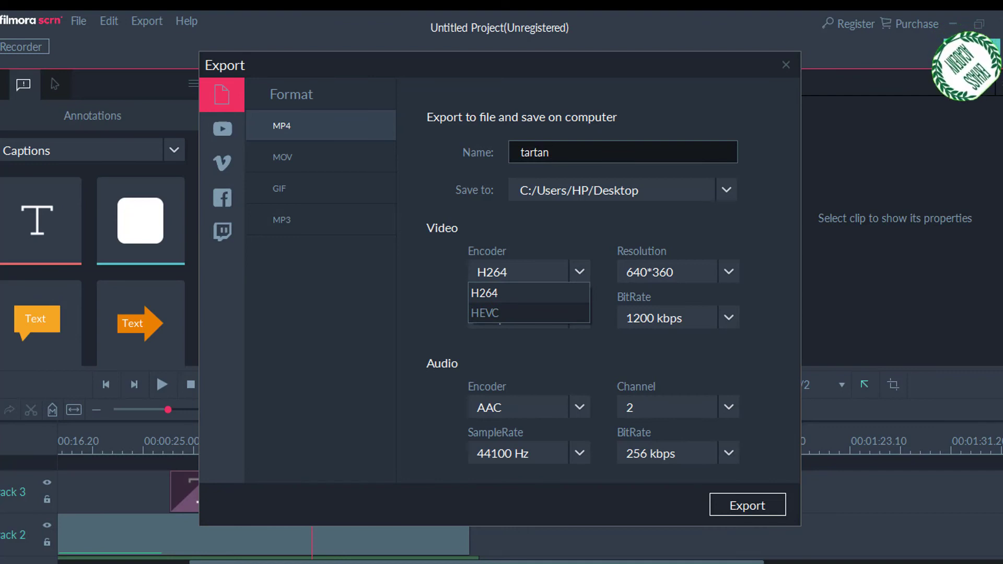
left_click(529, 293)
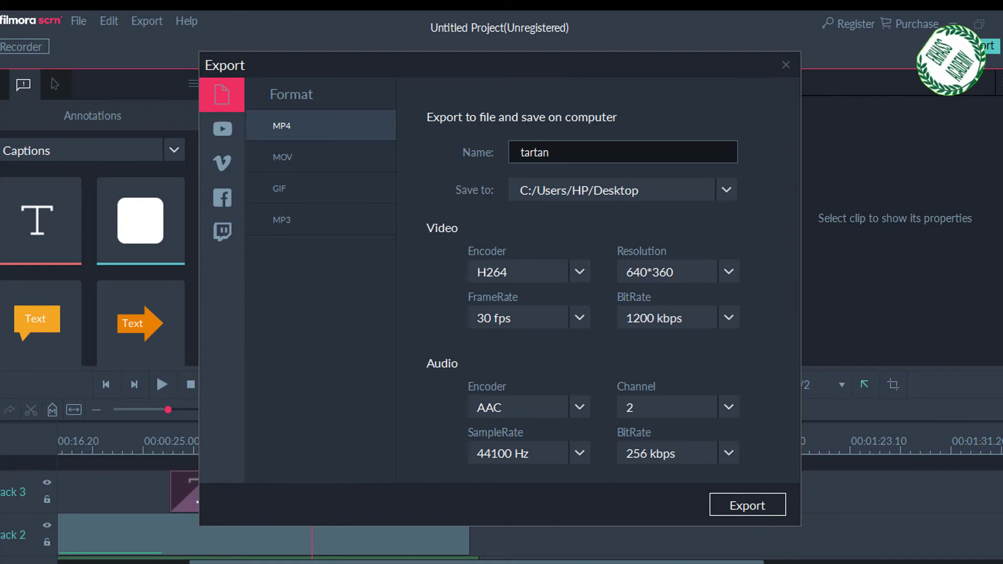
left_click(729, 272)
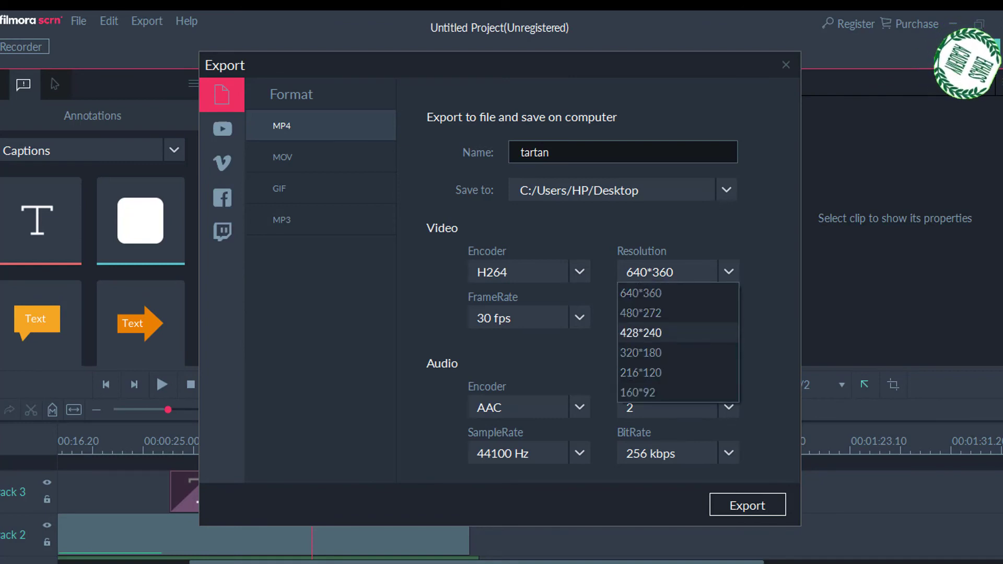
left_click(641, 312)
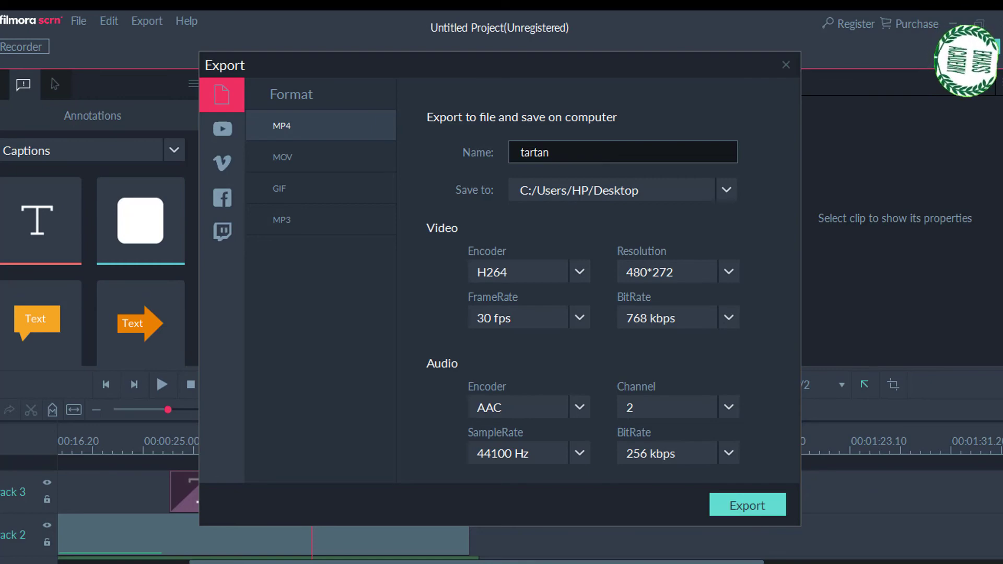
left_click(747, 505)
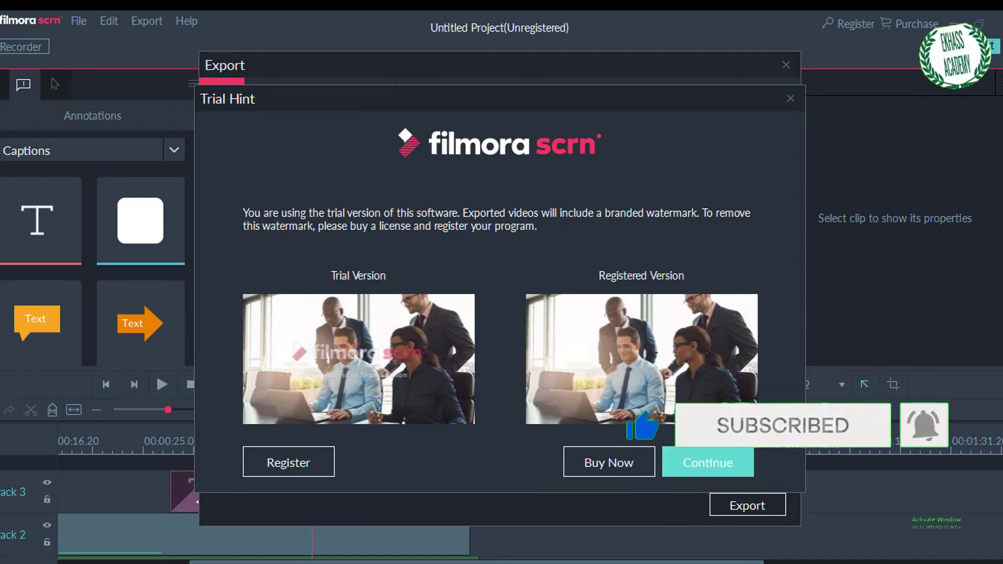
left_click(709, 463)
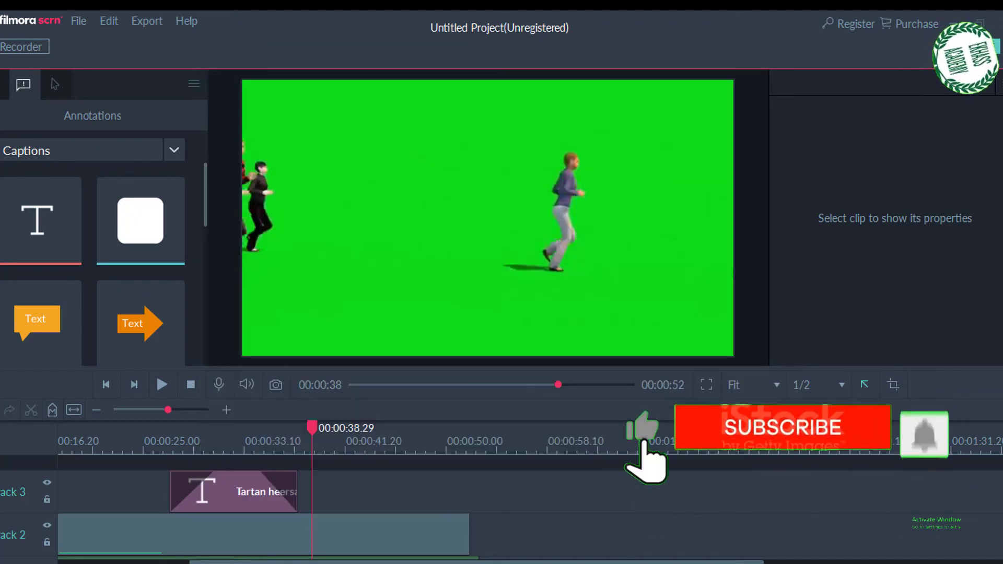